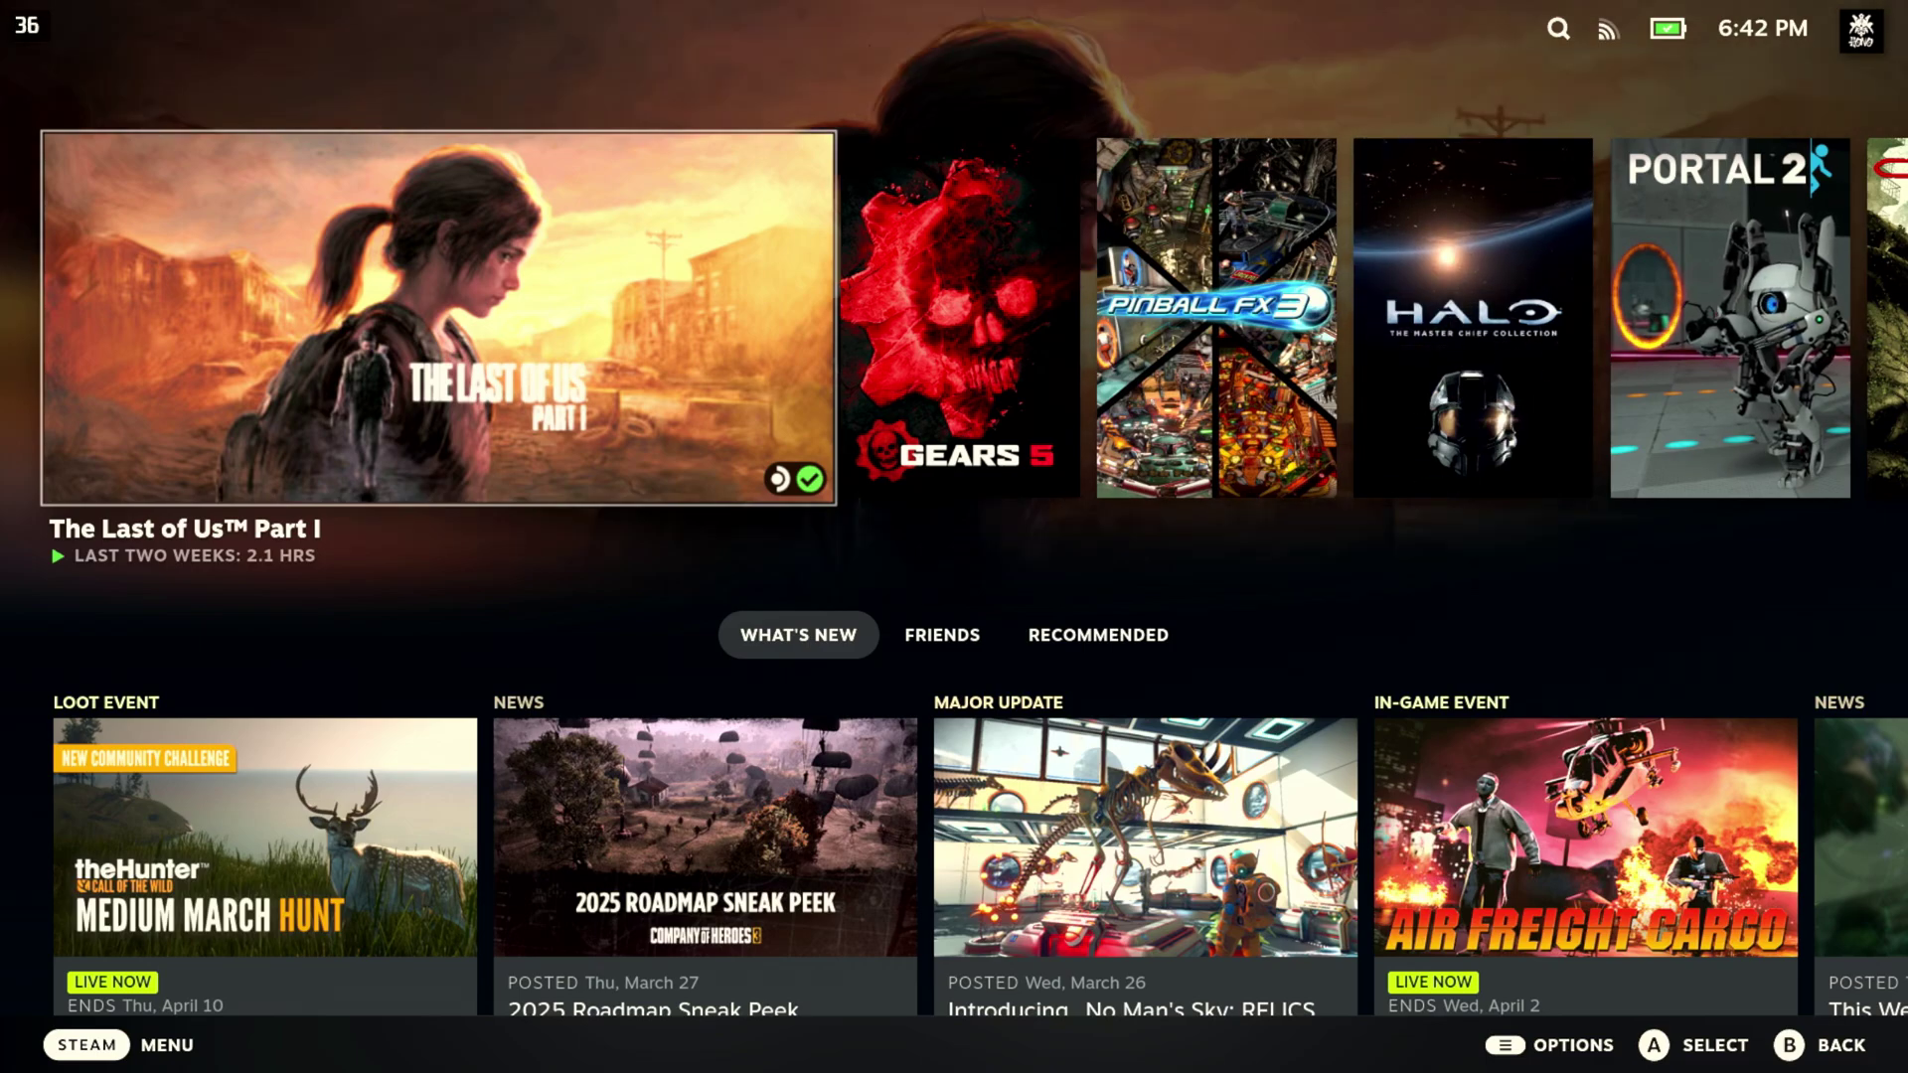
Open the full game library and go down past Gears 5 to the Gears Tactics page
{"action": "key", "text": "ctrl+1"}
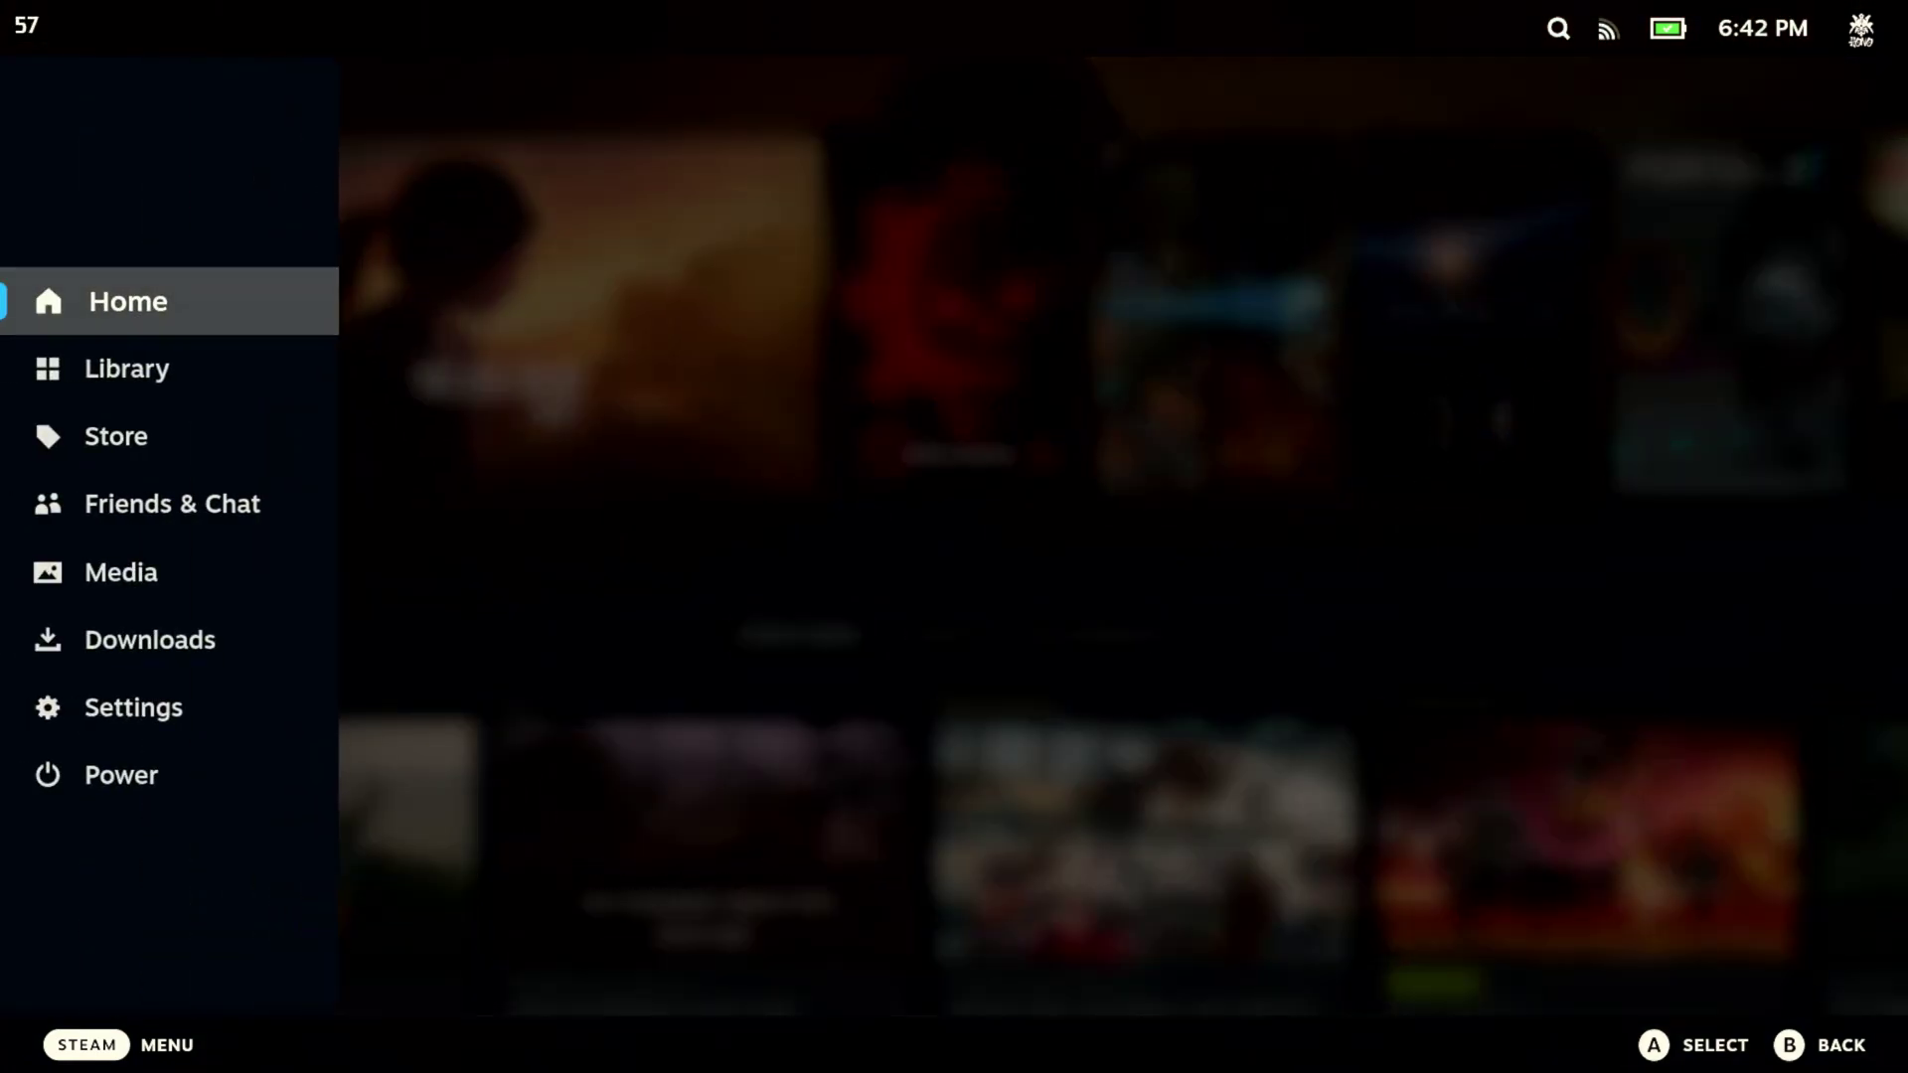
{"action": "key", "text": "Down"}
{"action": "key", "text": "Return"}
{"action": "key", "text": "Down"}
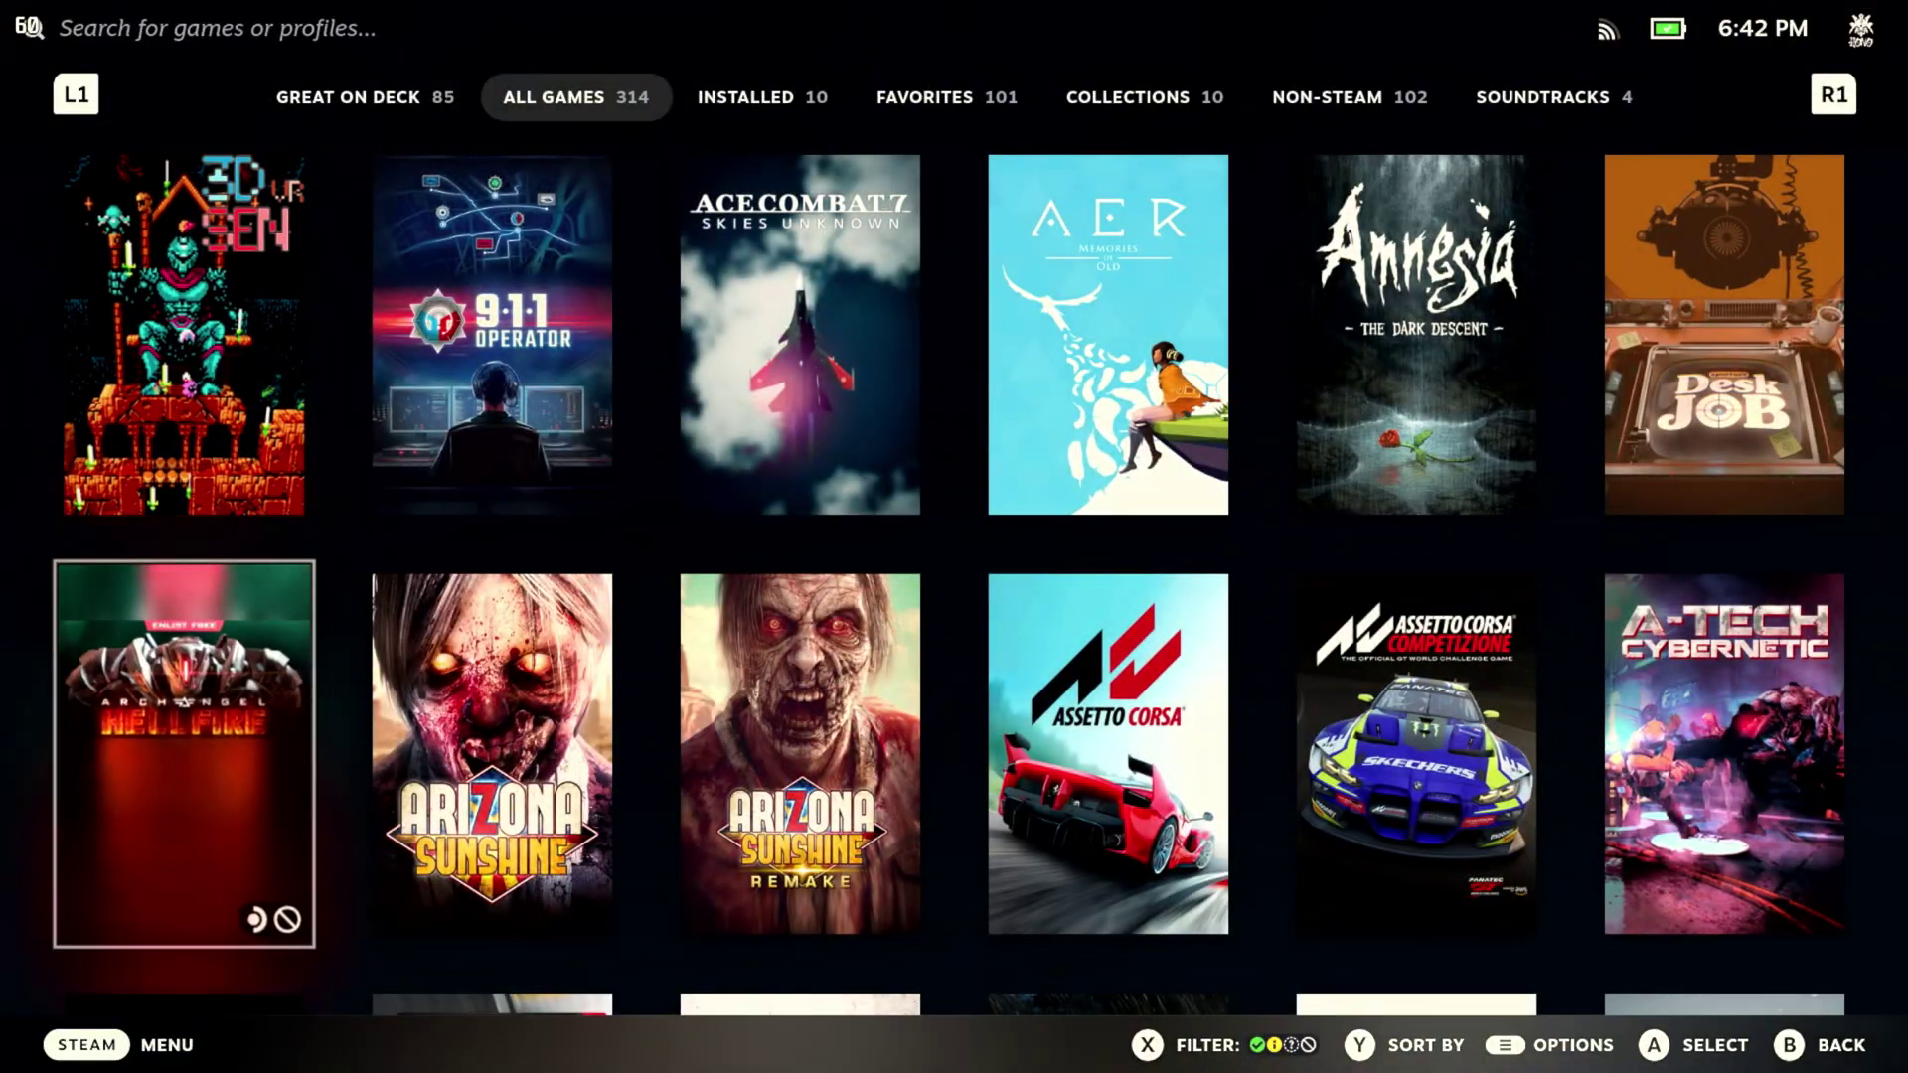
{"action": "key", "text": "Down"}
{"action": "key", "text": "Down"}
{"action": "key", "text": "Down"}
{"action": "key", "text": "Down"}
{"action": "key", "text": "Down"}
{"action": "key", "text": "Down"}
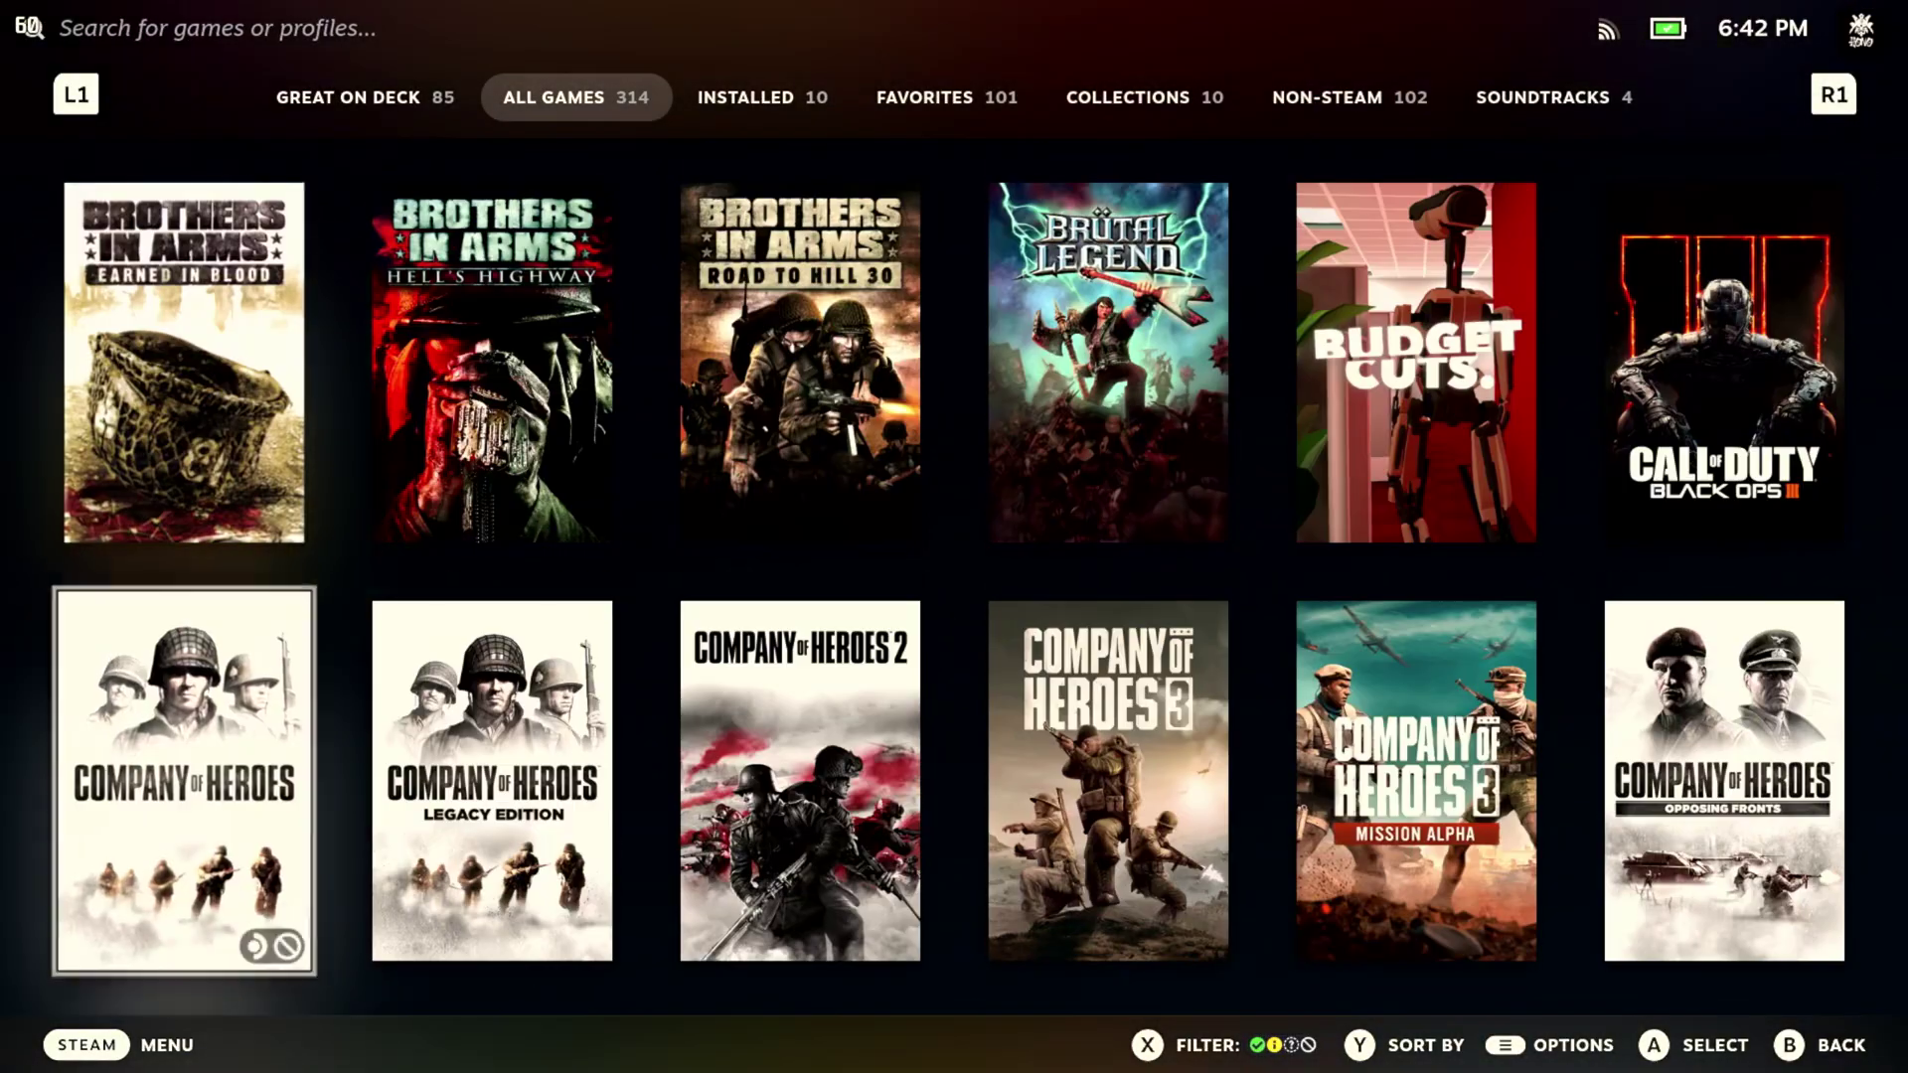
{"action": "key", "text": "Down"}
{"action": "key", "text": "Down"}
{"action": "key", "text": "Down"}
{"action": "key", "text": "Down"}
{"action": "key", "text": "Down"}
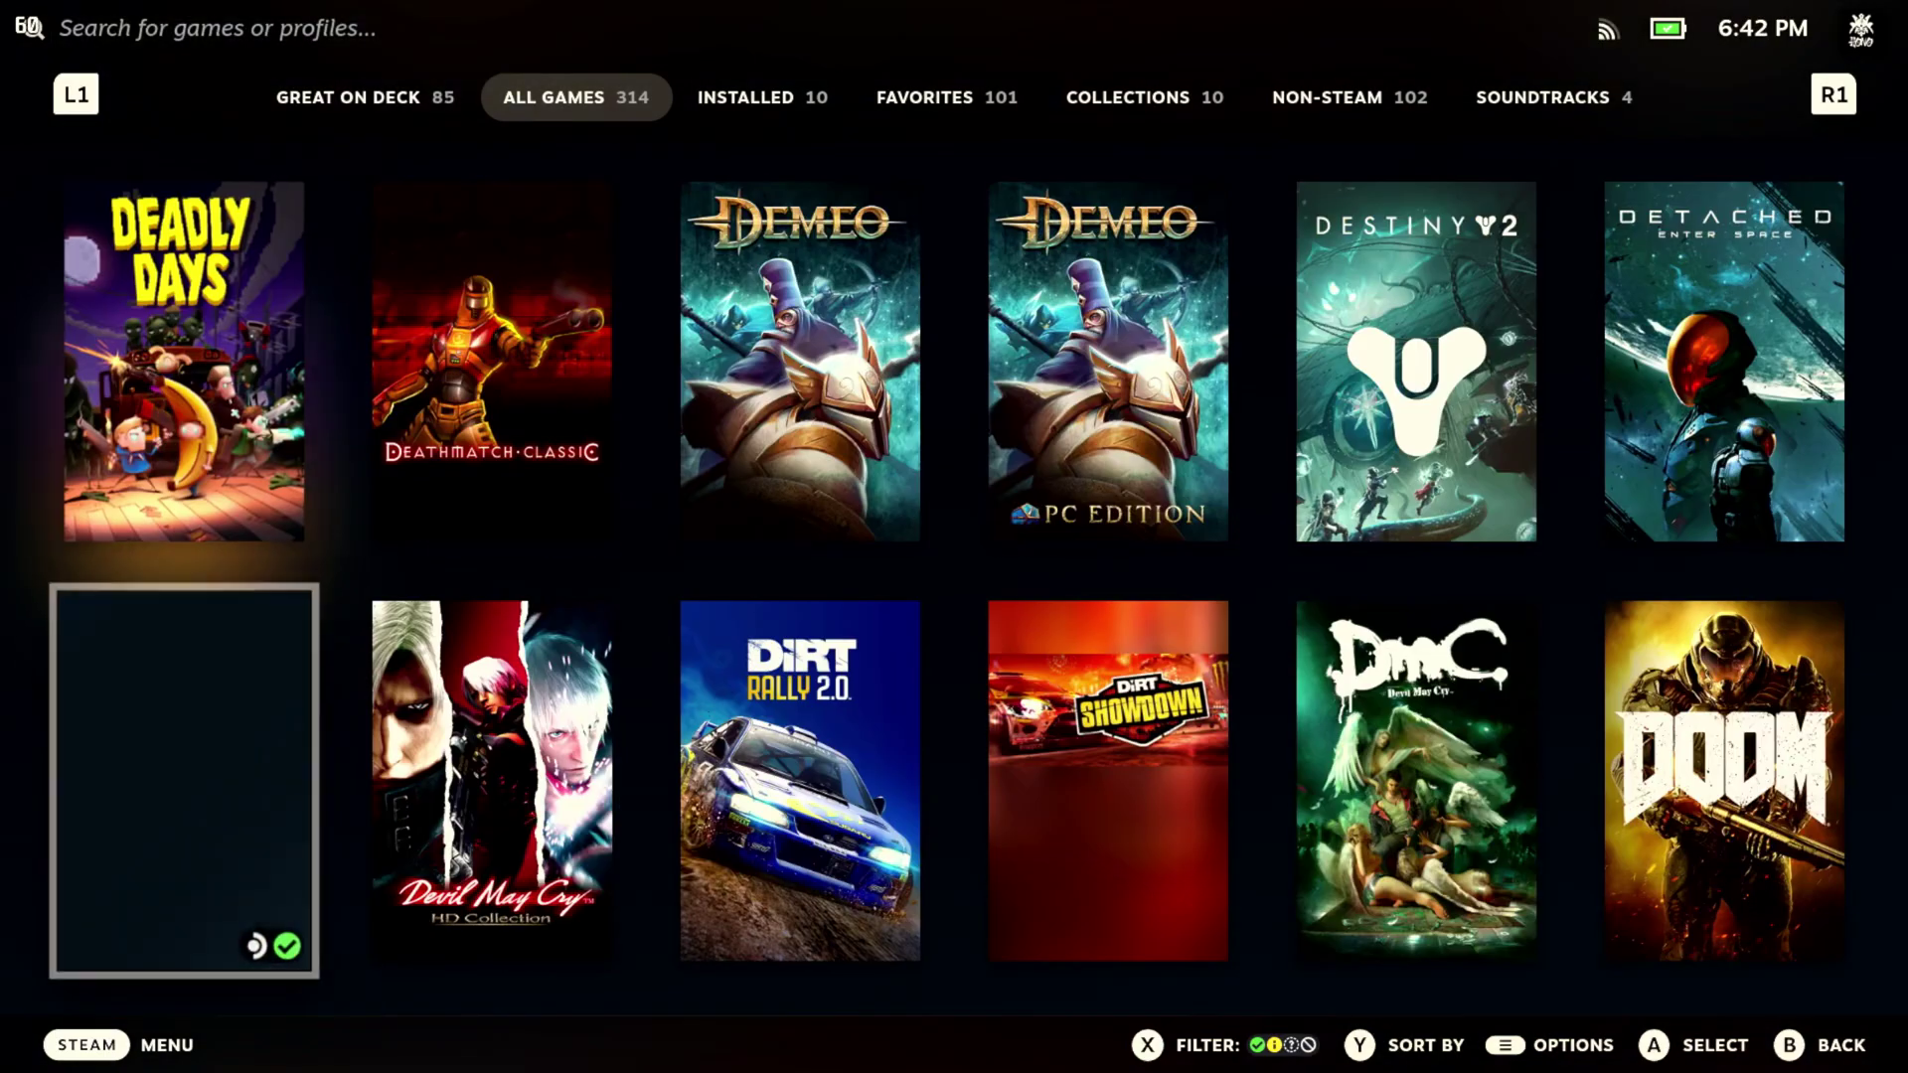
{"action": "key", "text": "Down"}
{"action": "key", "text": "Down"}
{"action": "key", "text": "Down"}
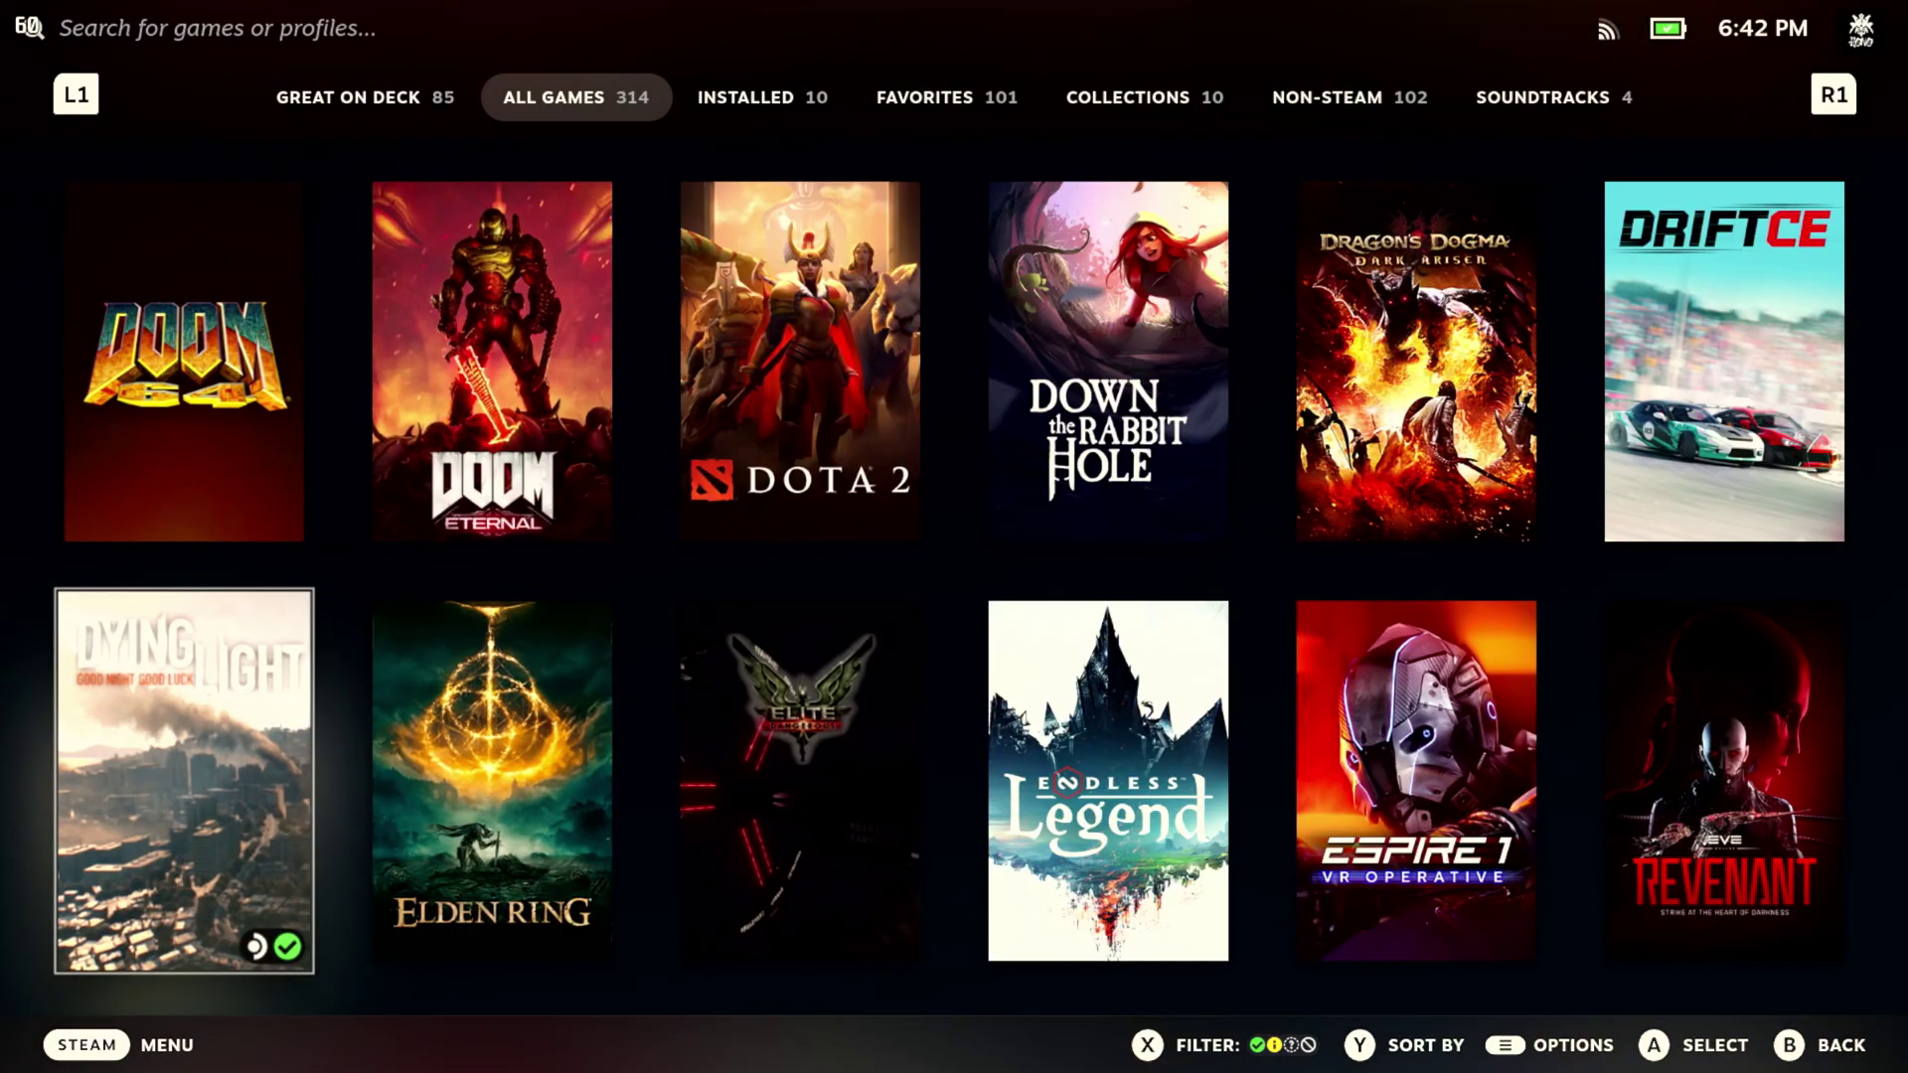
{"action": "key", "text": "Down"}
{"action": "key", "text": "Down"}
{"action": "key", "text": "Right"}
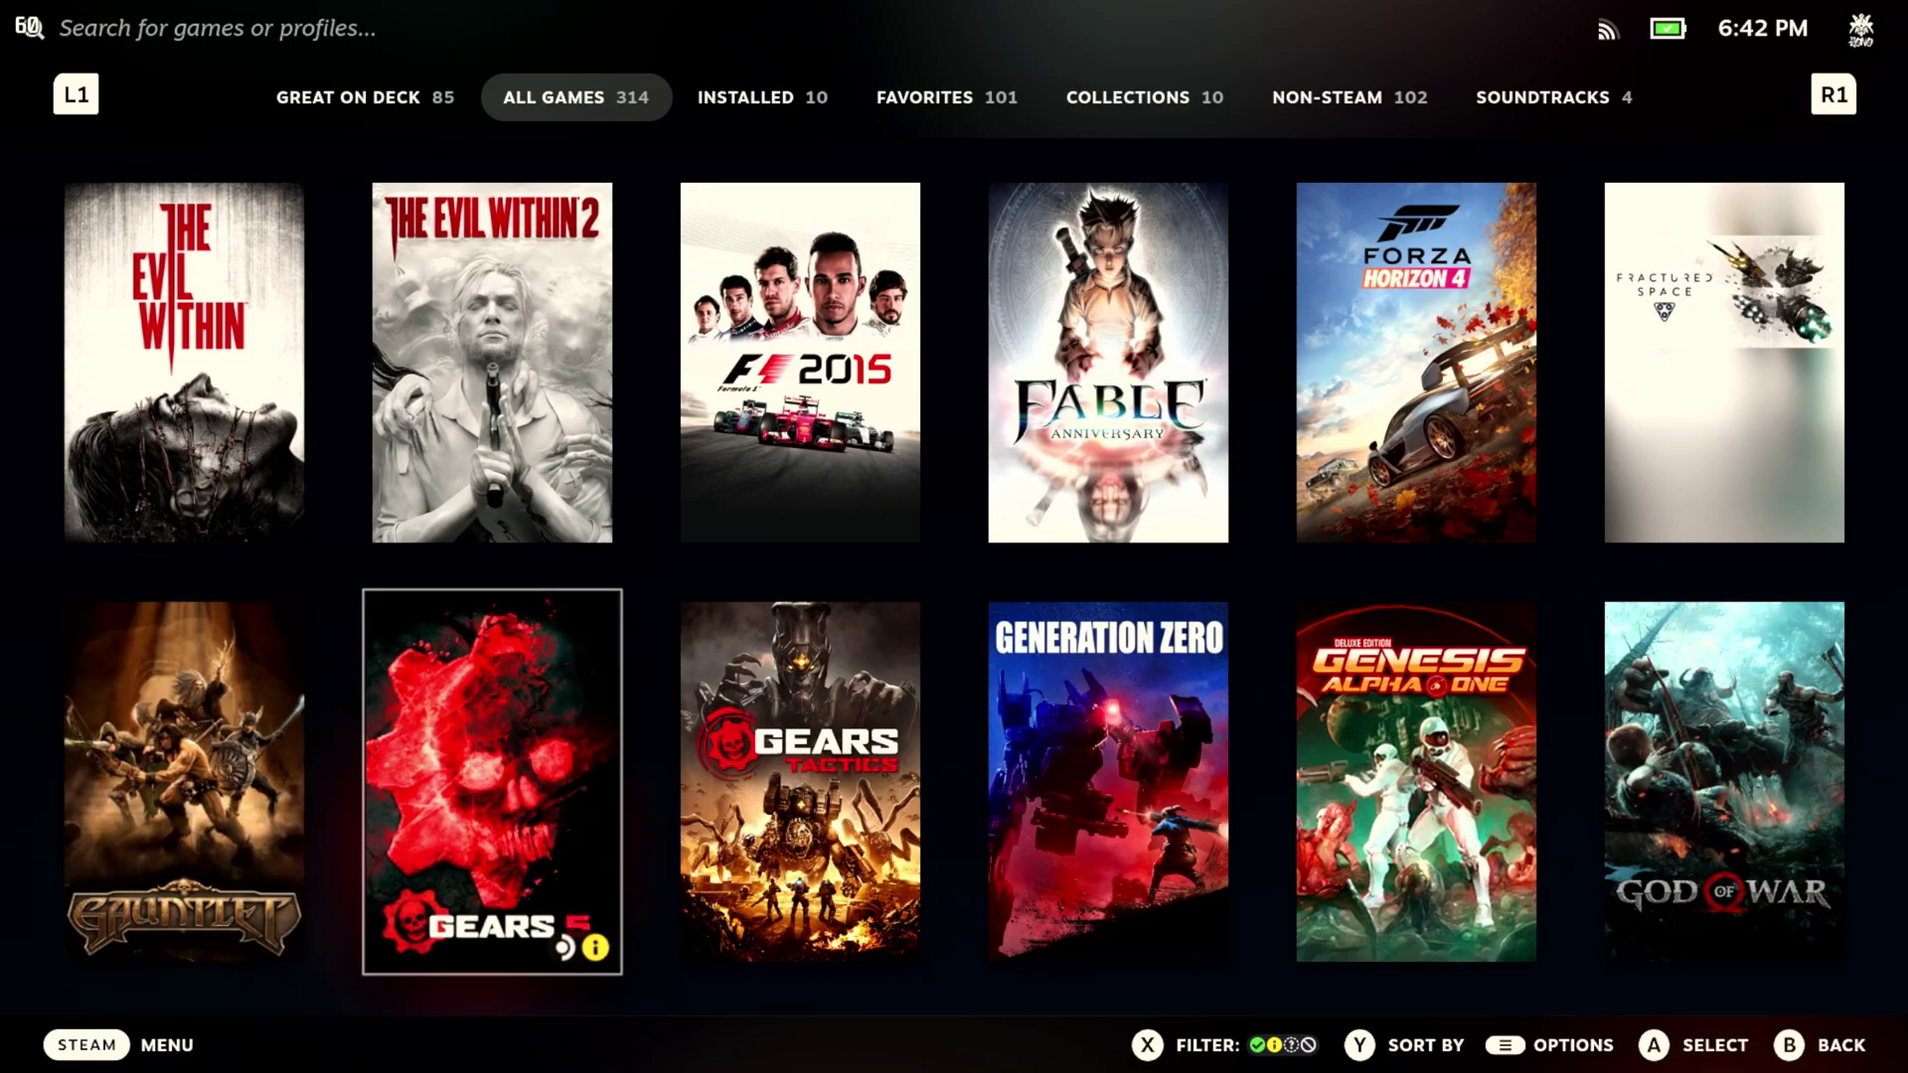
{"action": "key", "text": "Right"}
{"action": "key", "text": "Return"}
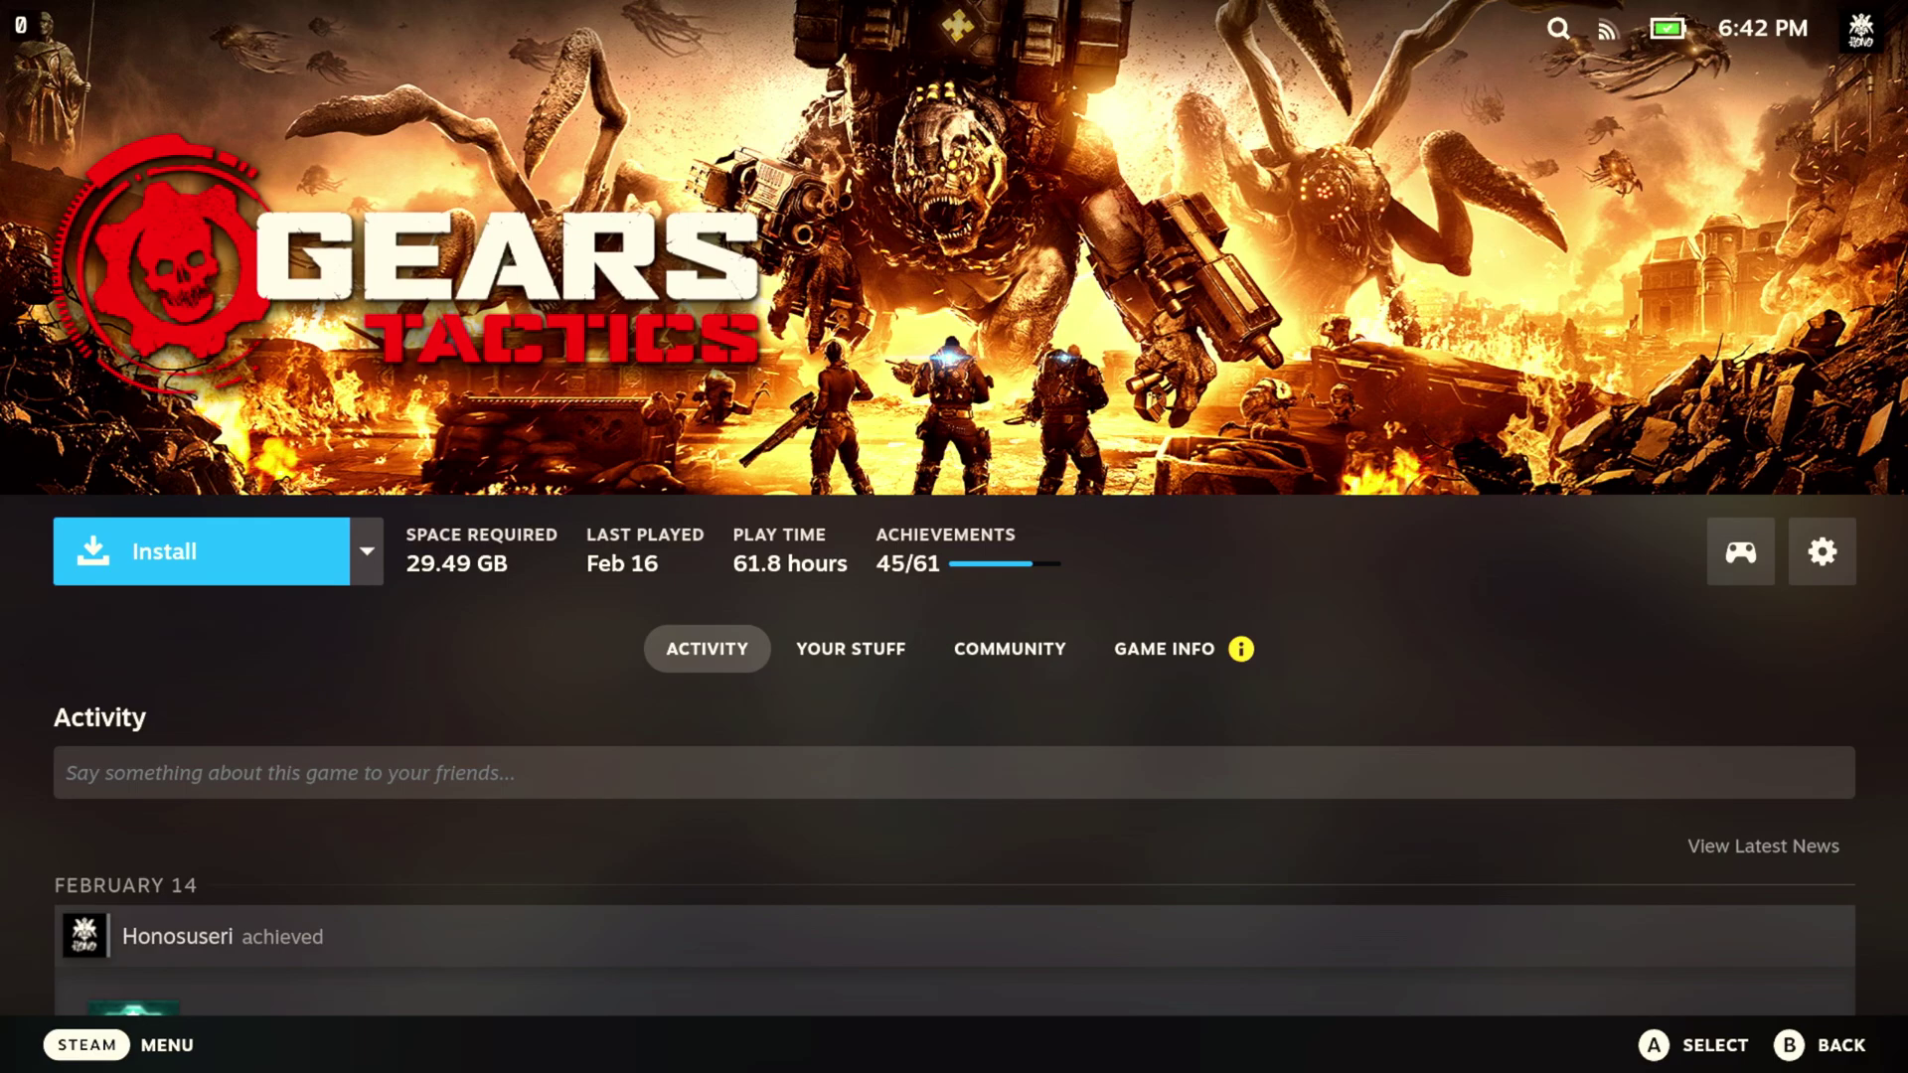
Open the Gears Tactics Properties from the game page's settings menu
{"action": "key", "text": "Right"}
{"action": "key", "text": "Right"}
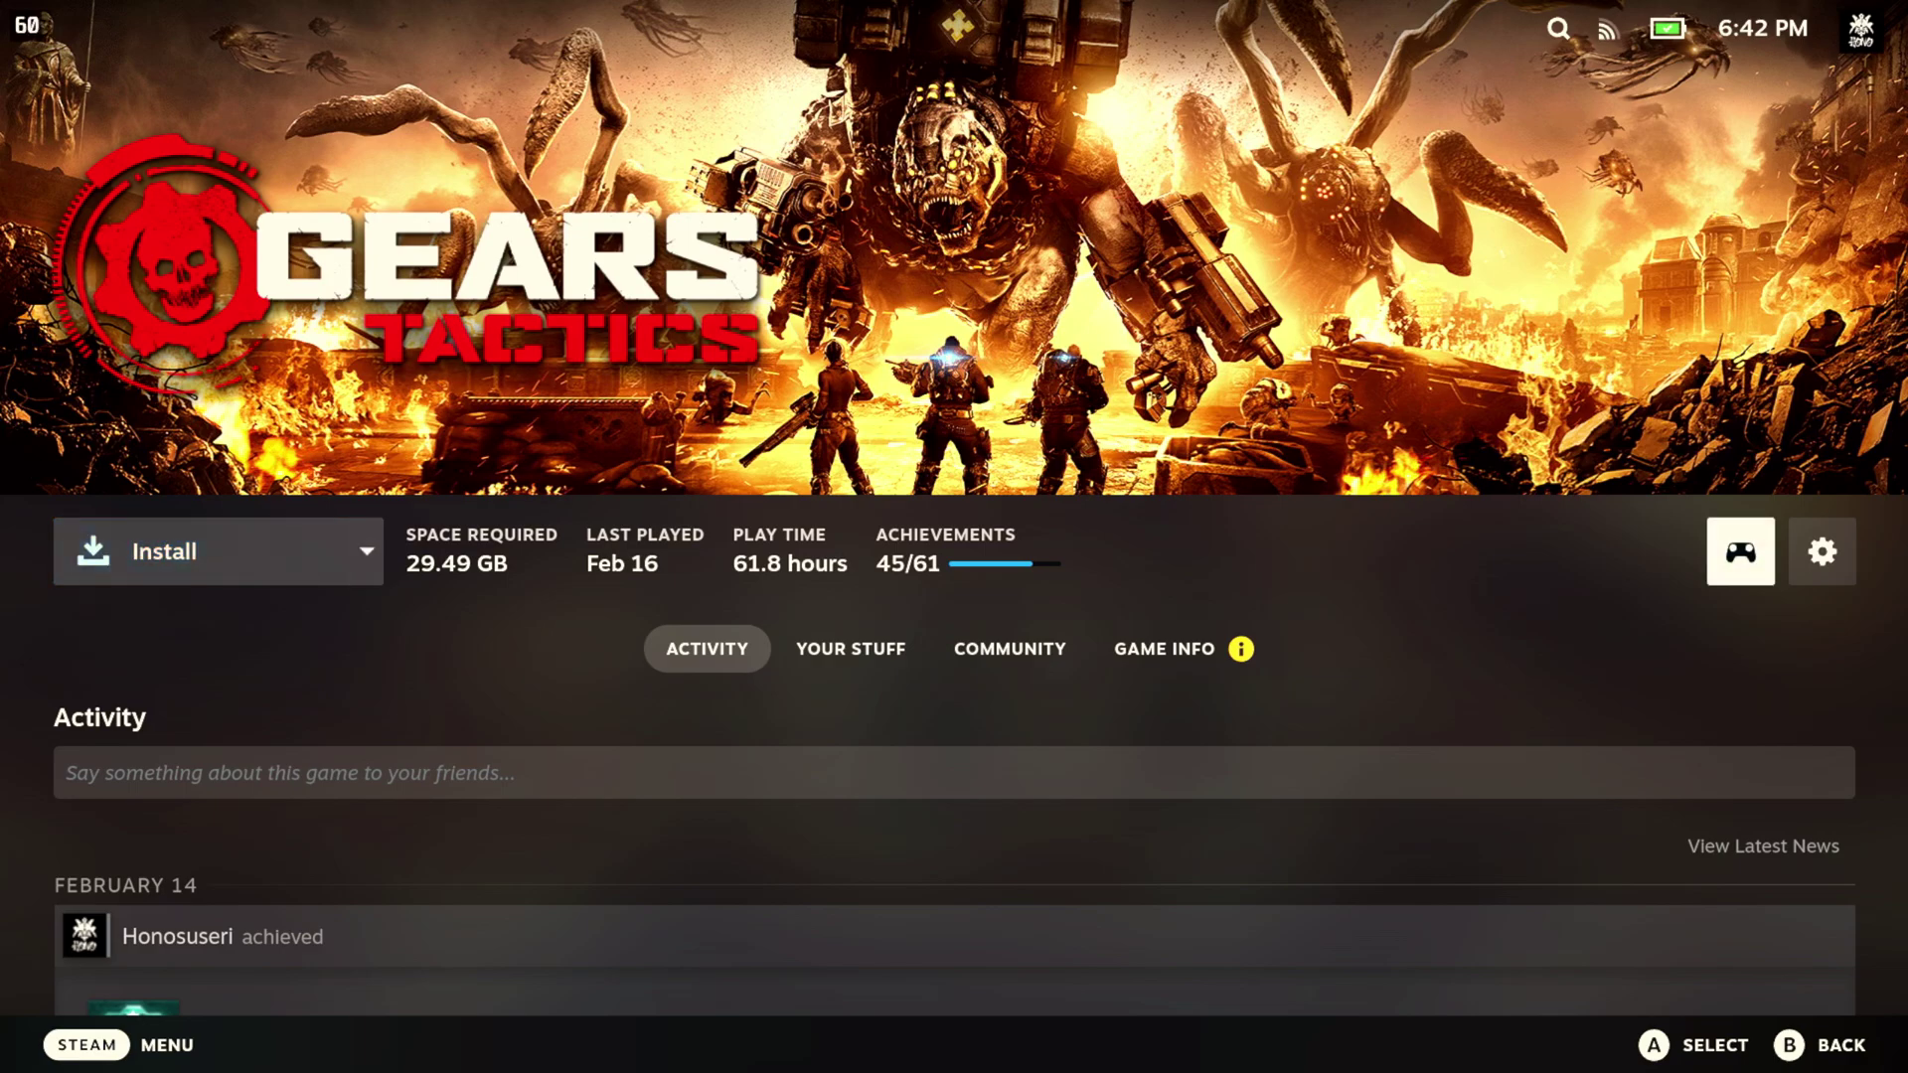
{"action": "key", "text": "Right"}
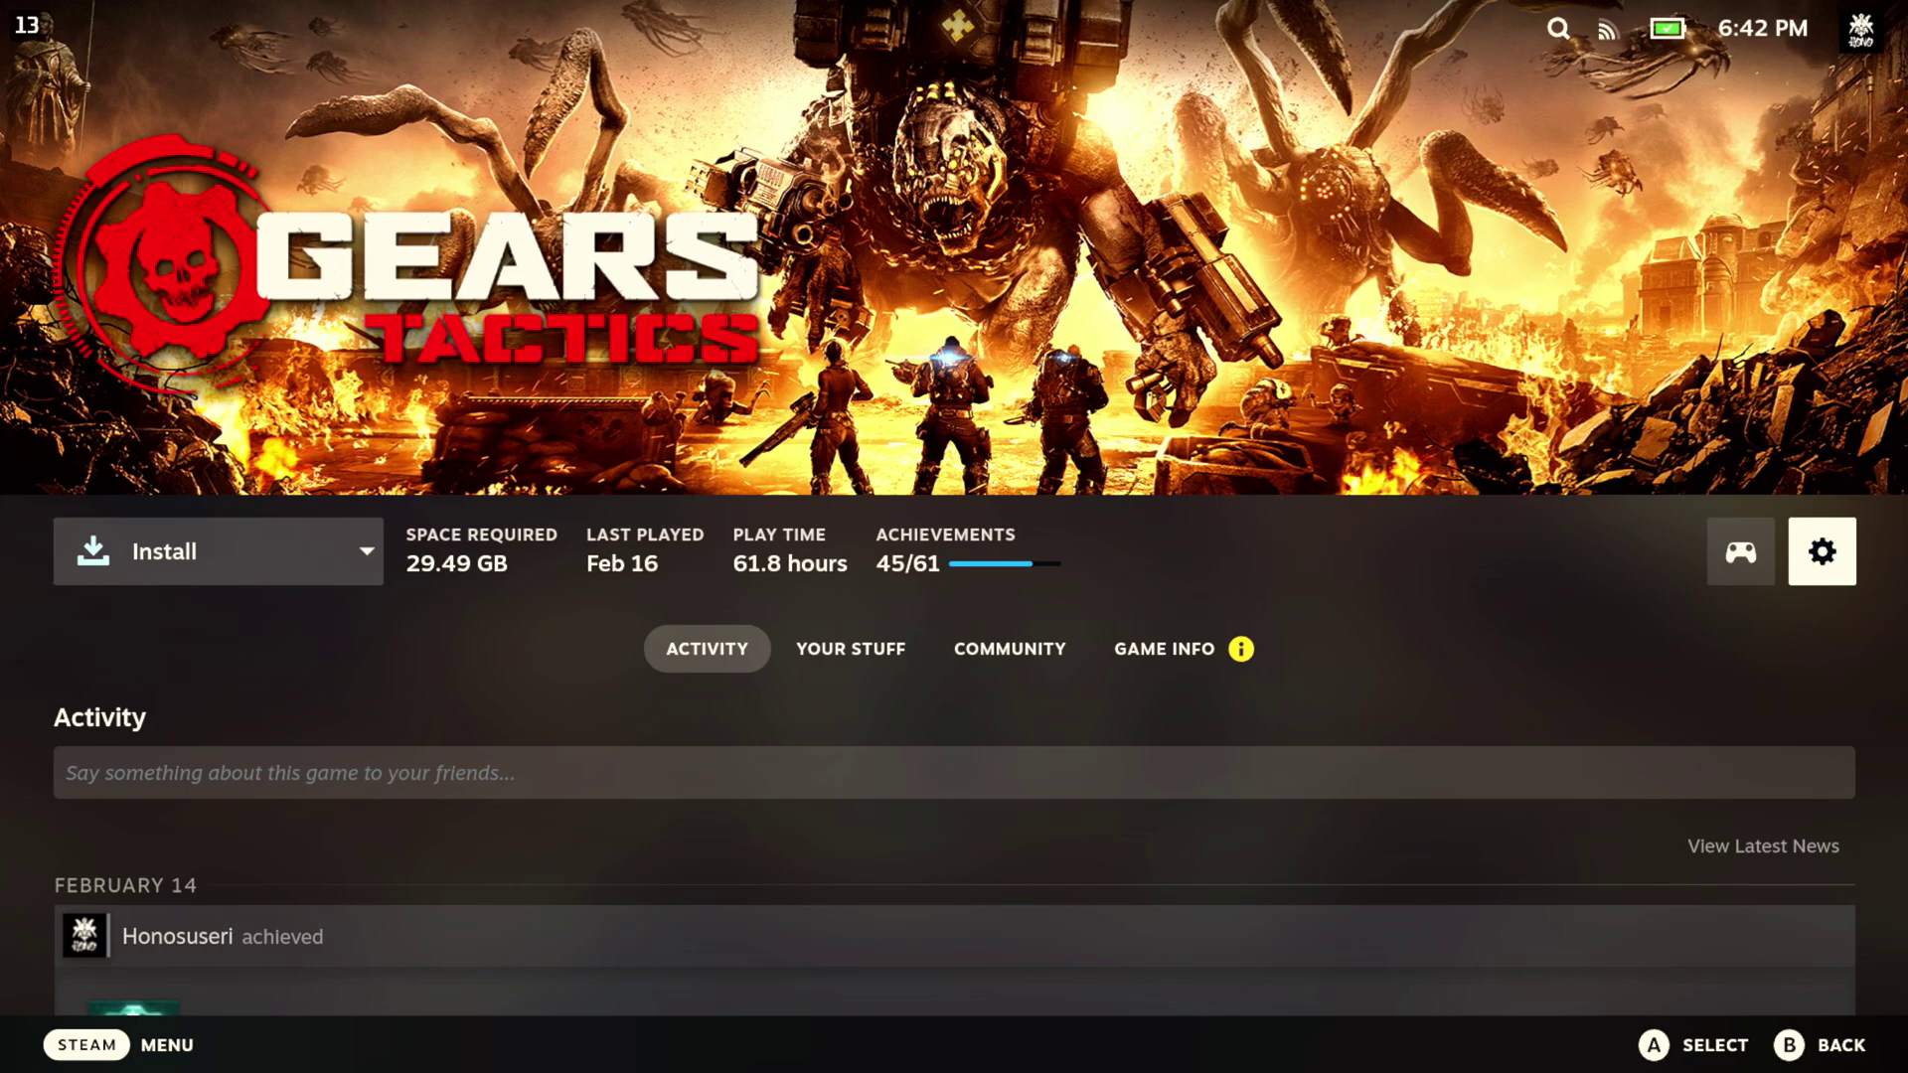
{"action": "key", "text": "Return"}
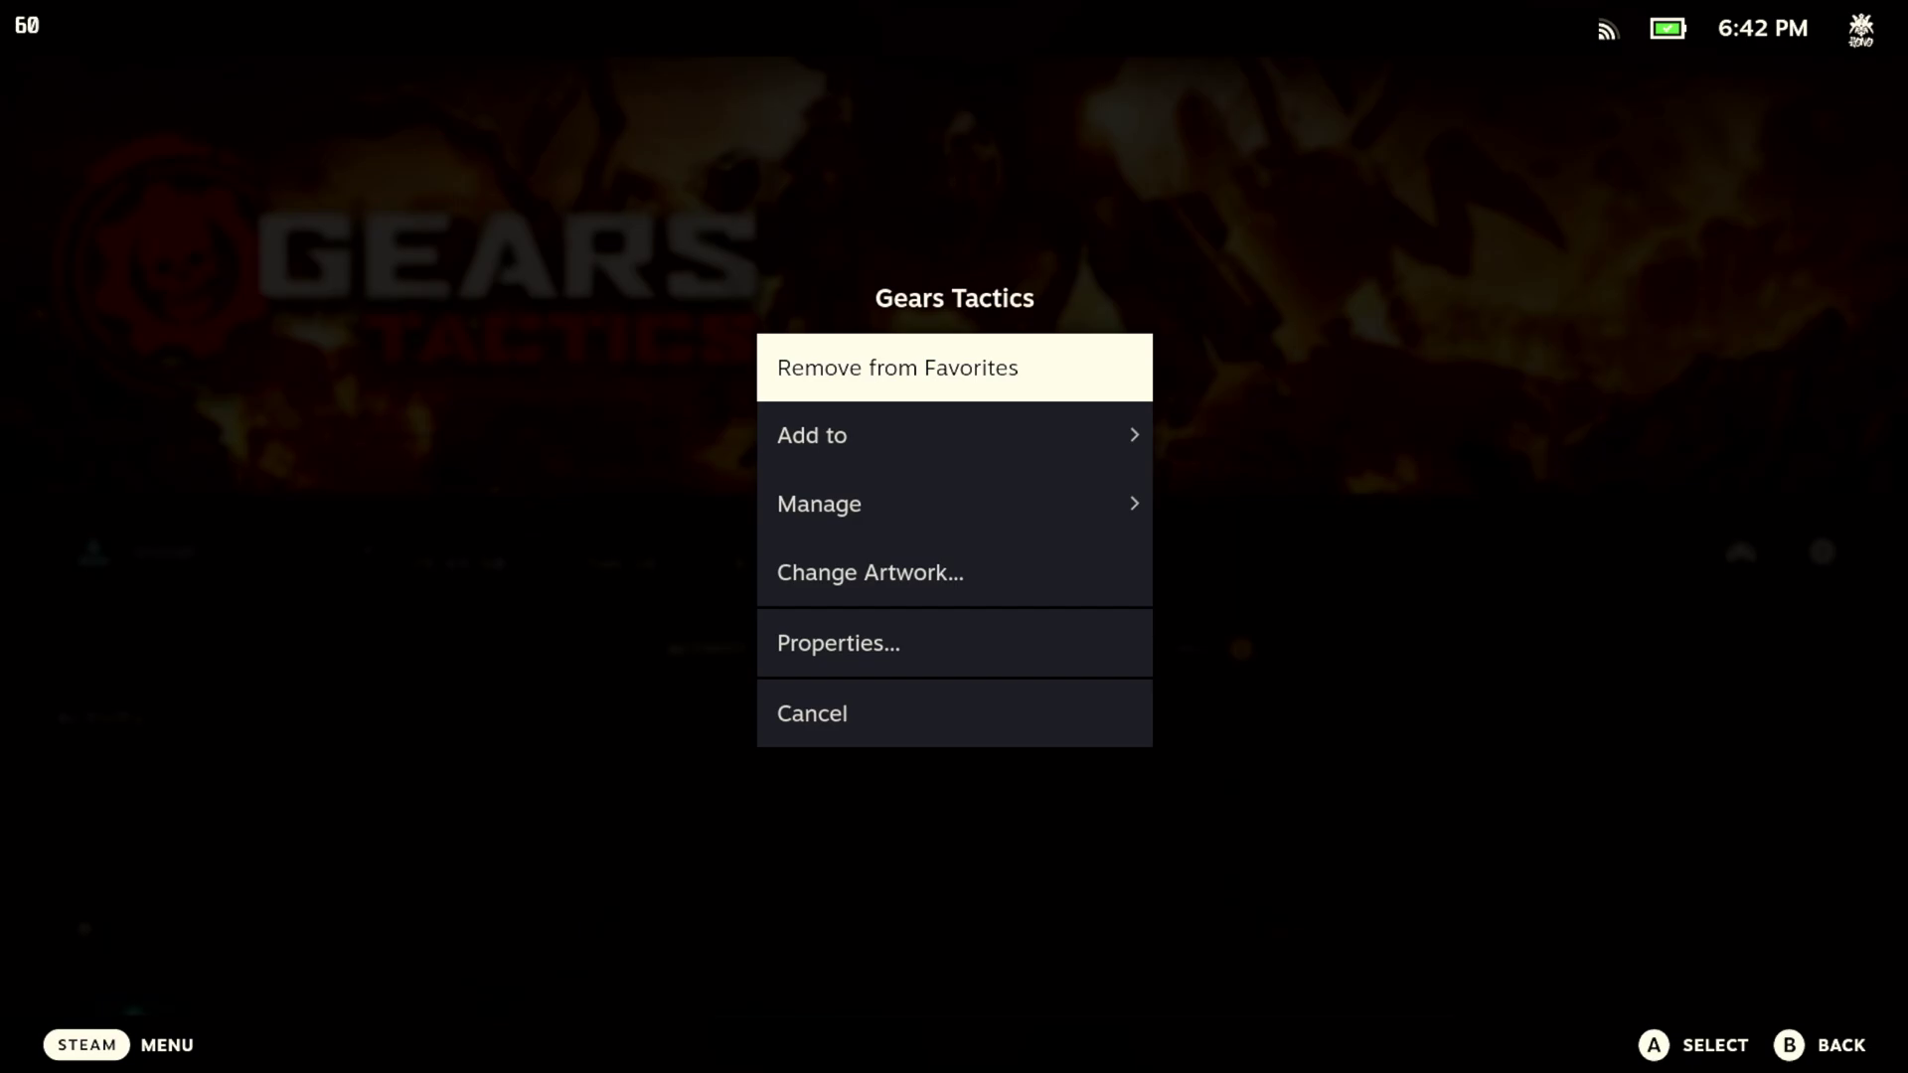
{"action": "key", "text": "Down"}
{"action": "key", "text": "Down"}
{"action": "key", "text": "Down"}
{"action": "key", "text": "Down"}
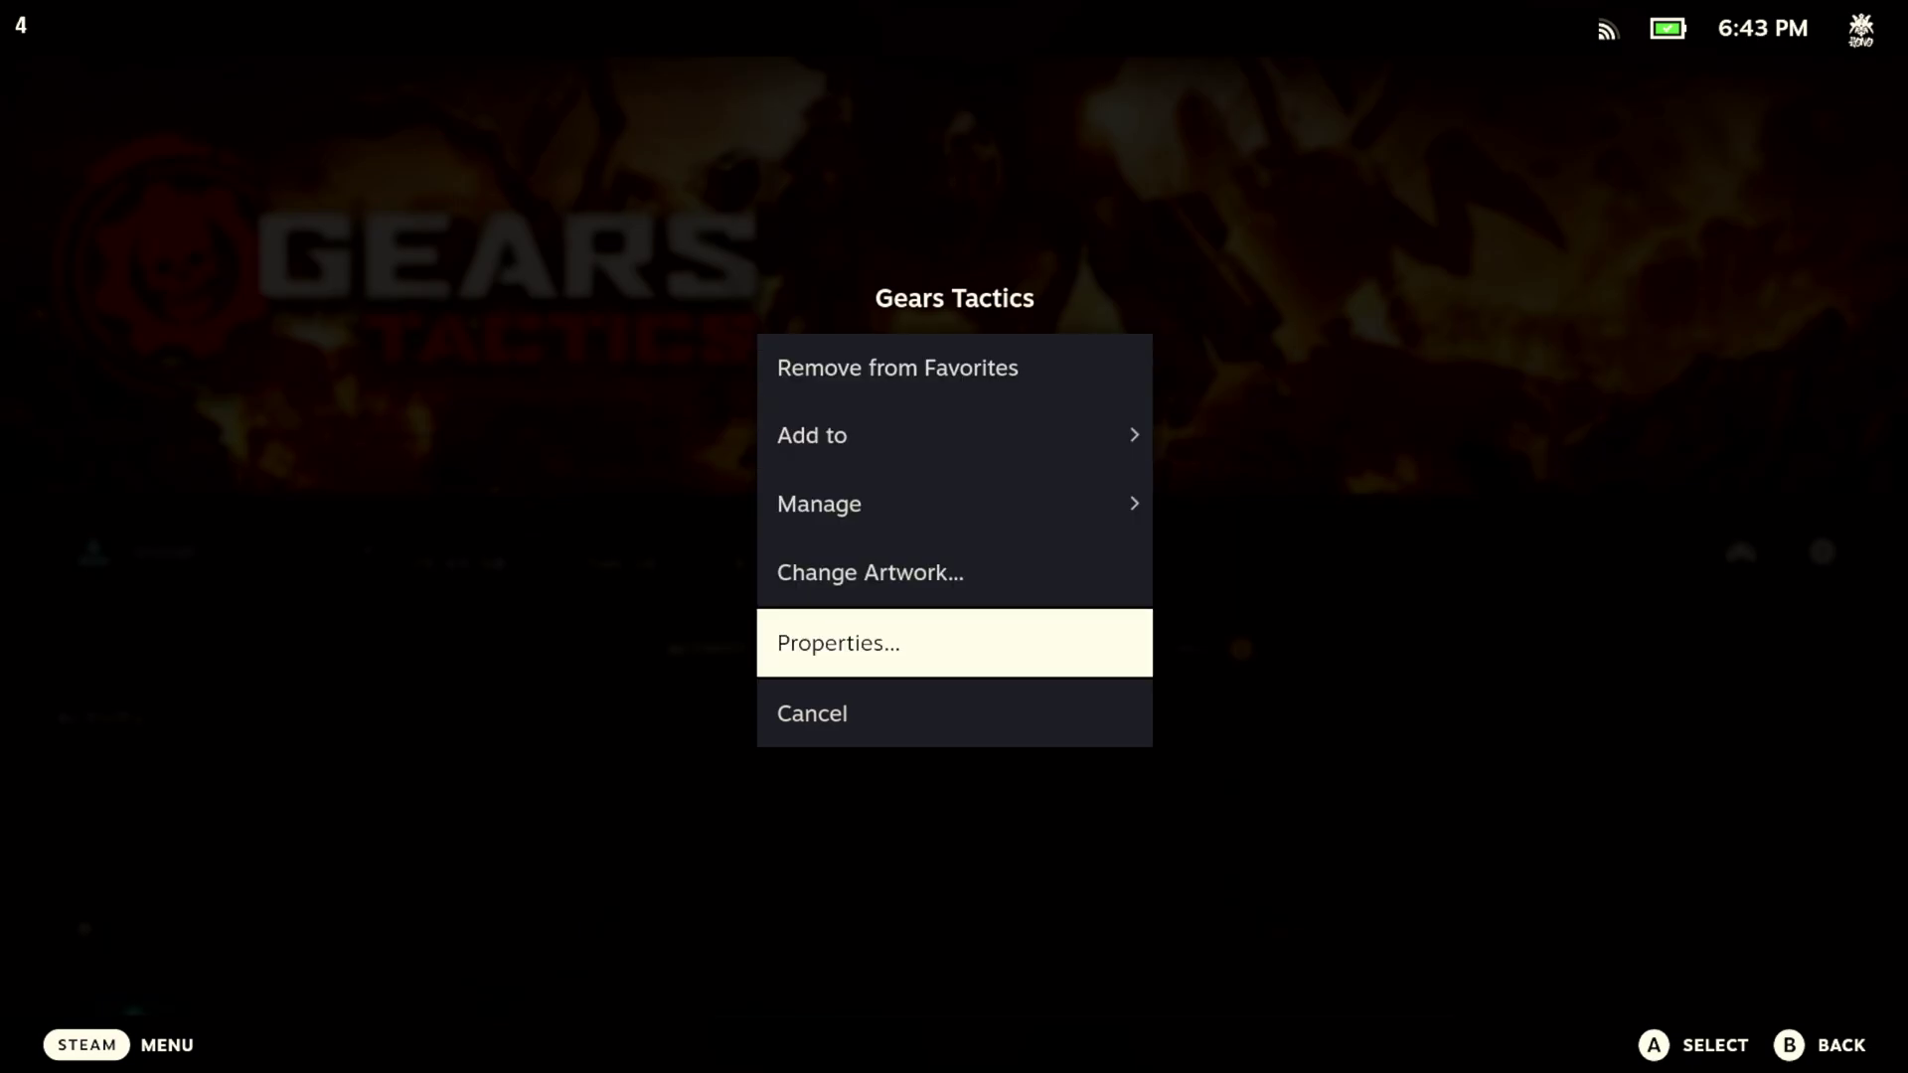
{"action": "key", "text": "Return"}
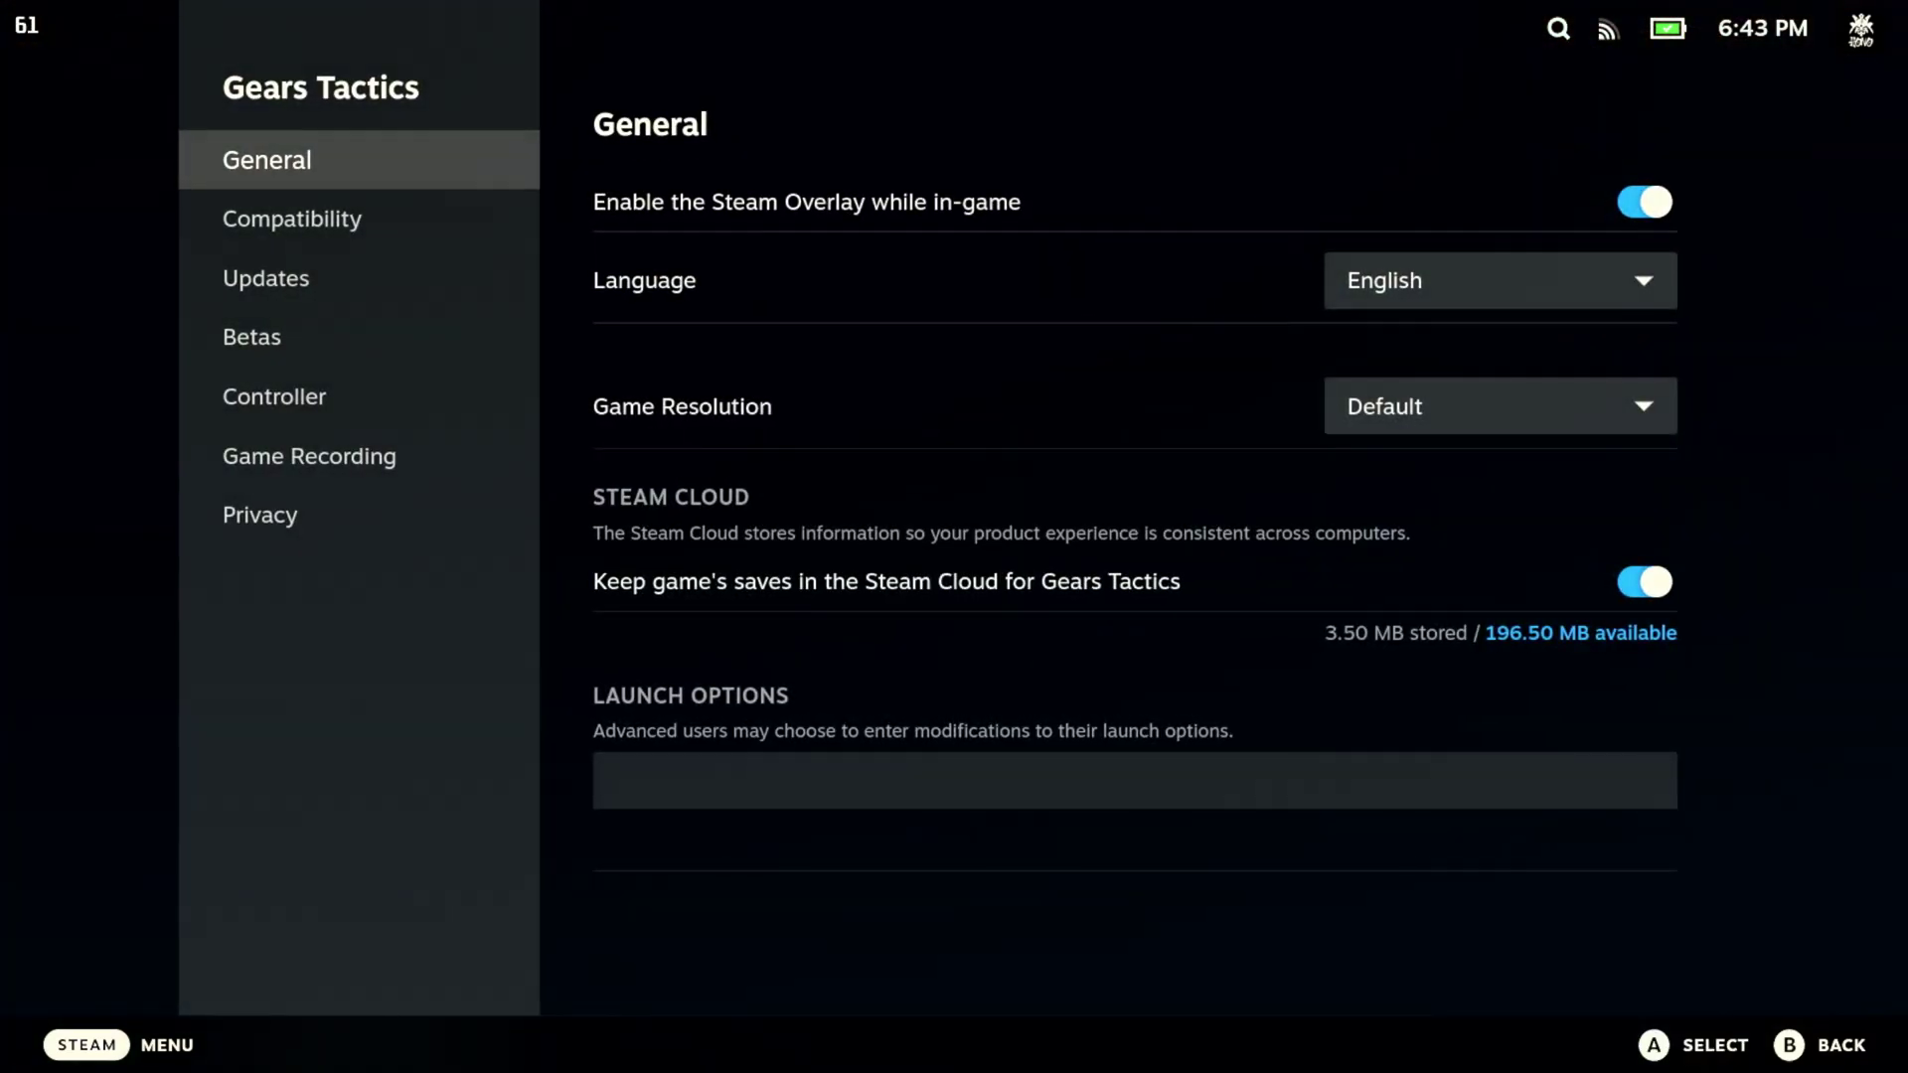
Under Compatibility, force the Proton Experimental tool and close Properties
{"action": "key", "text": "Down"}
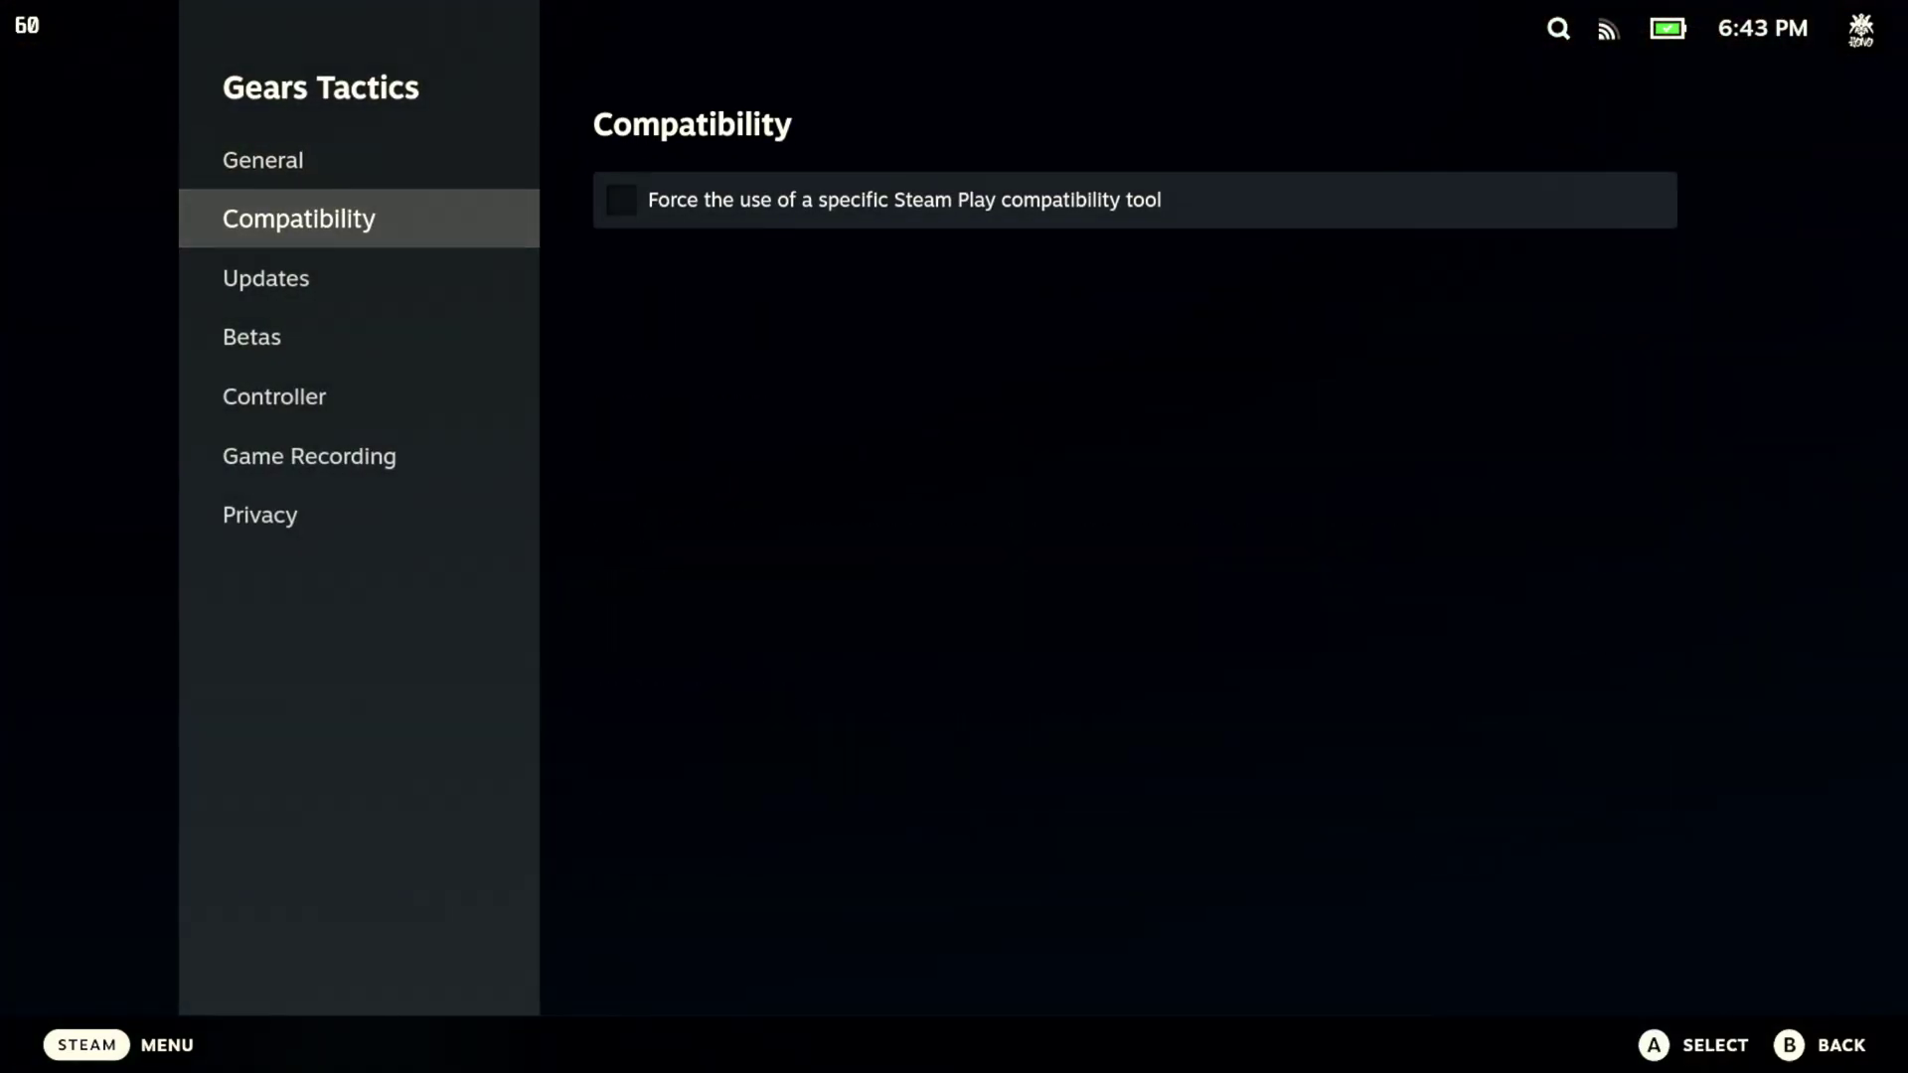
{"action": "key", "text": "Right"}
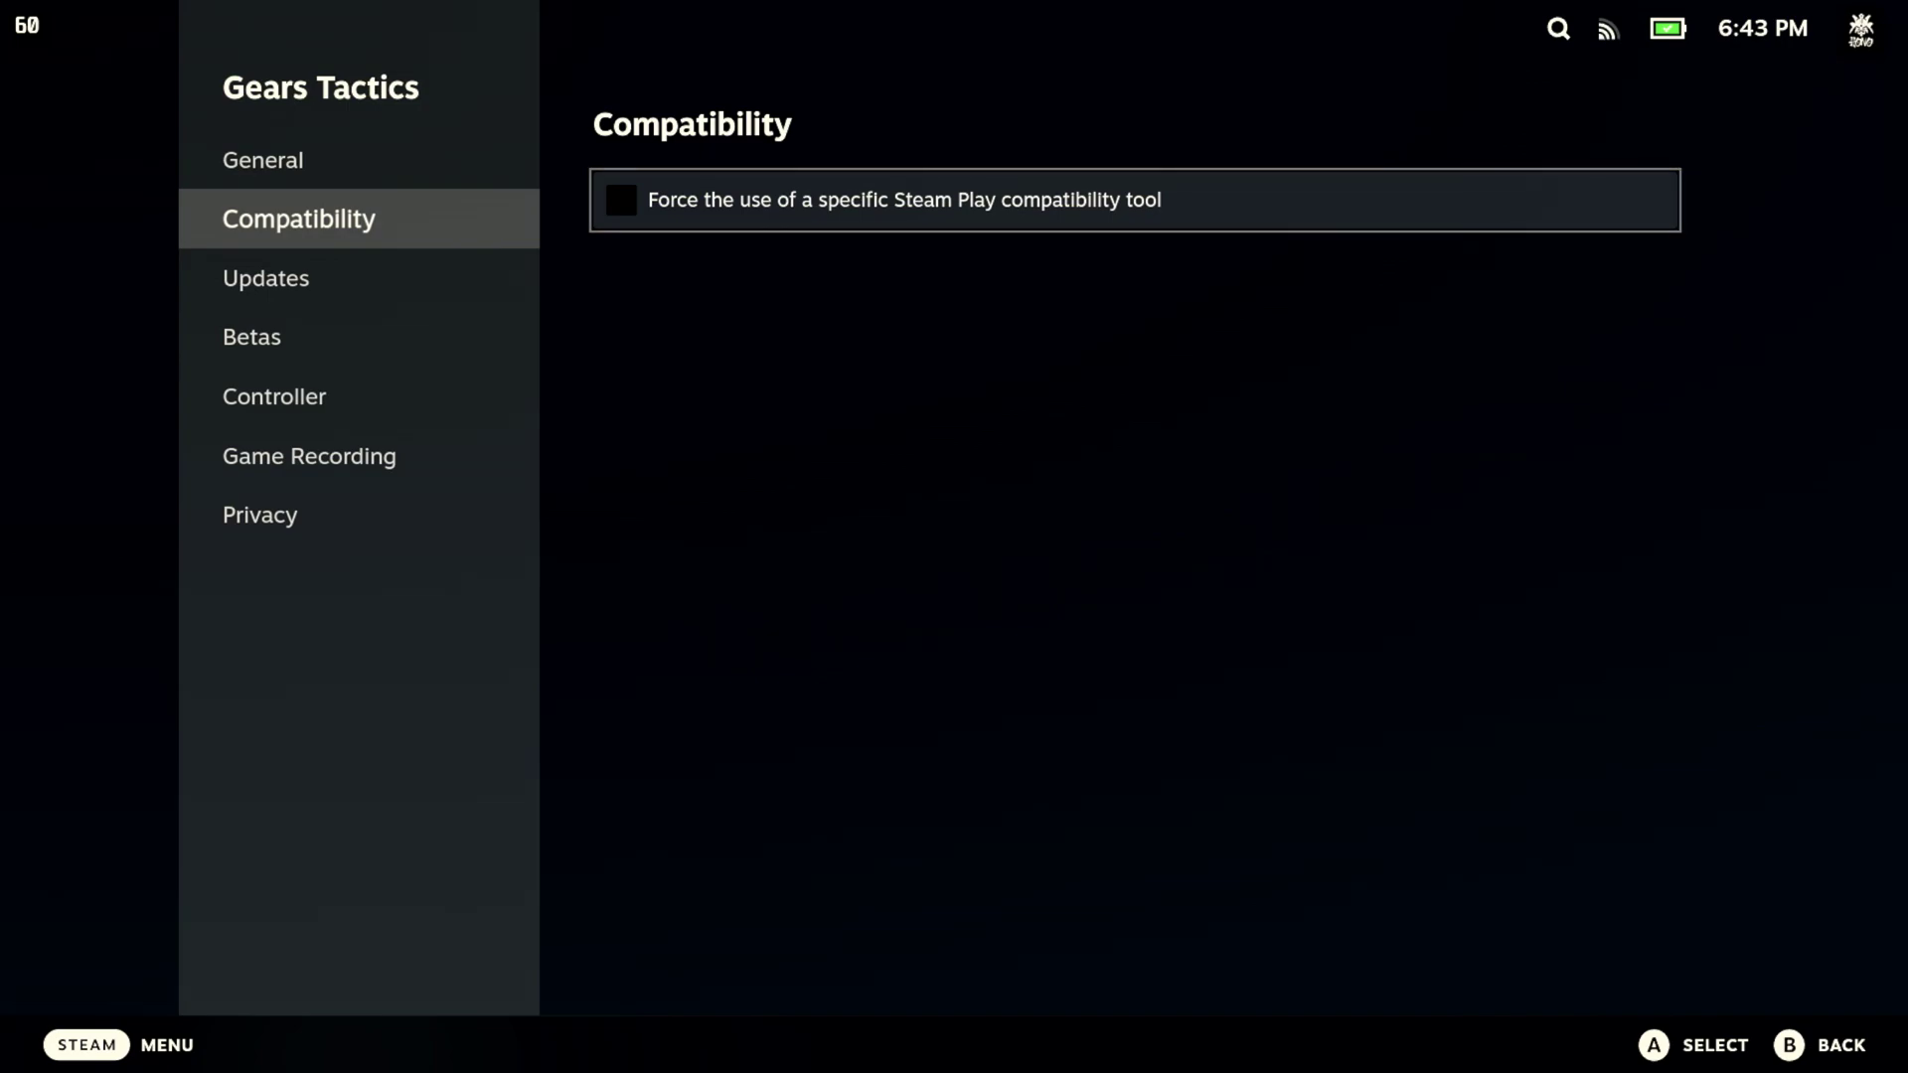
{"action": "key", "text": "Return"}
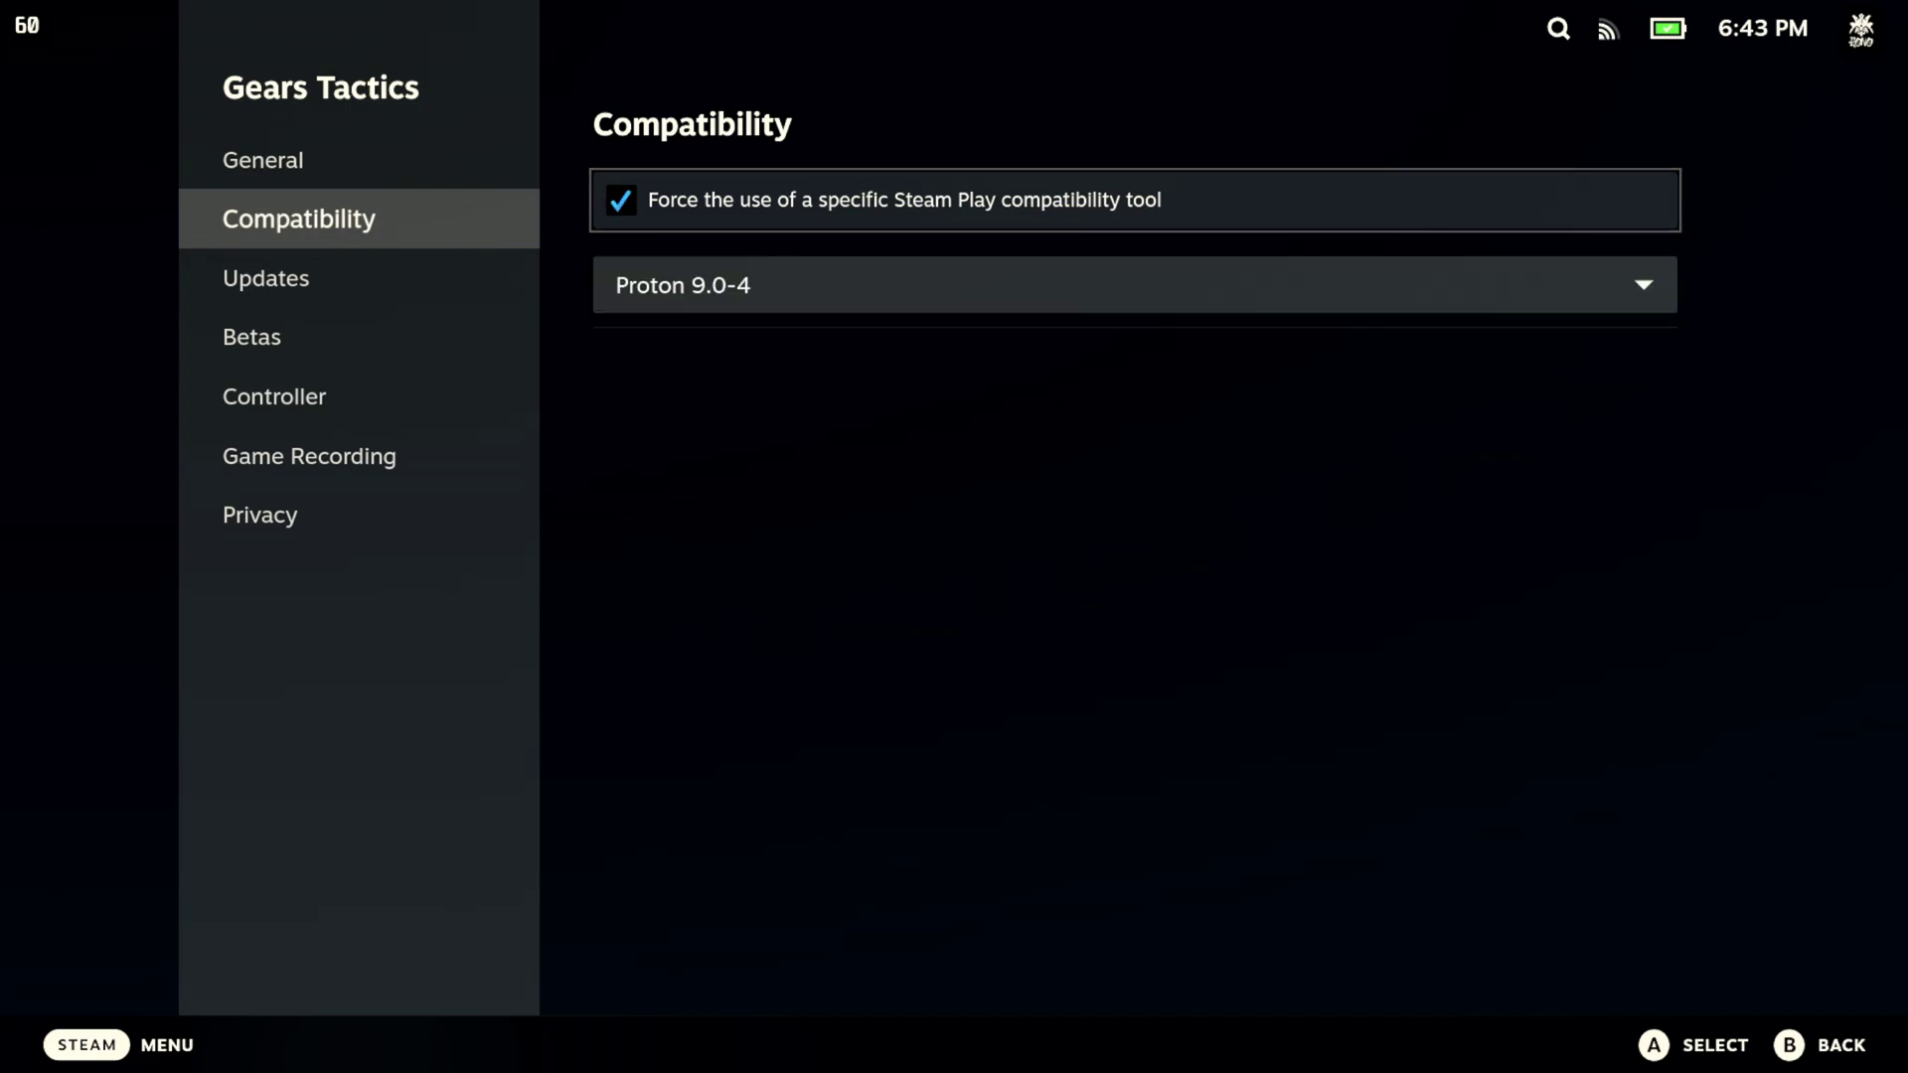
{"action": "key", "text": "Down"}
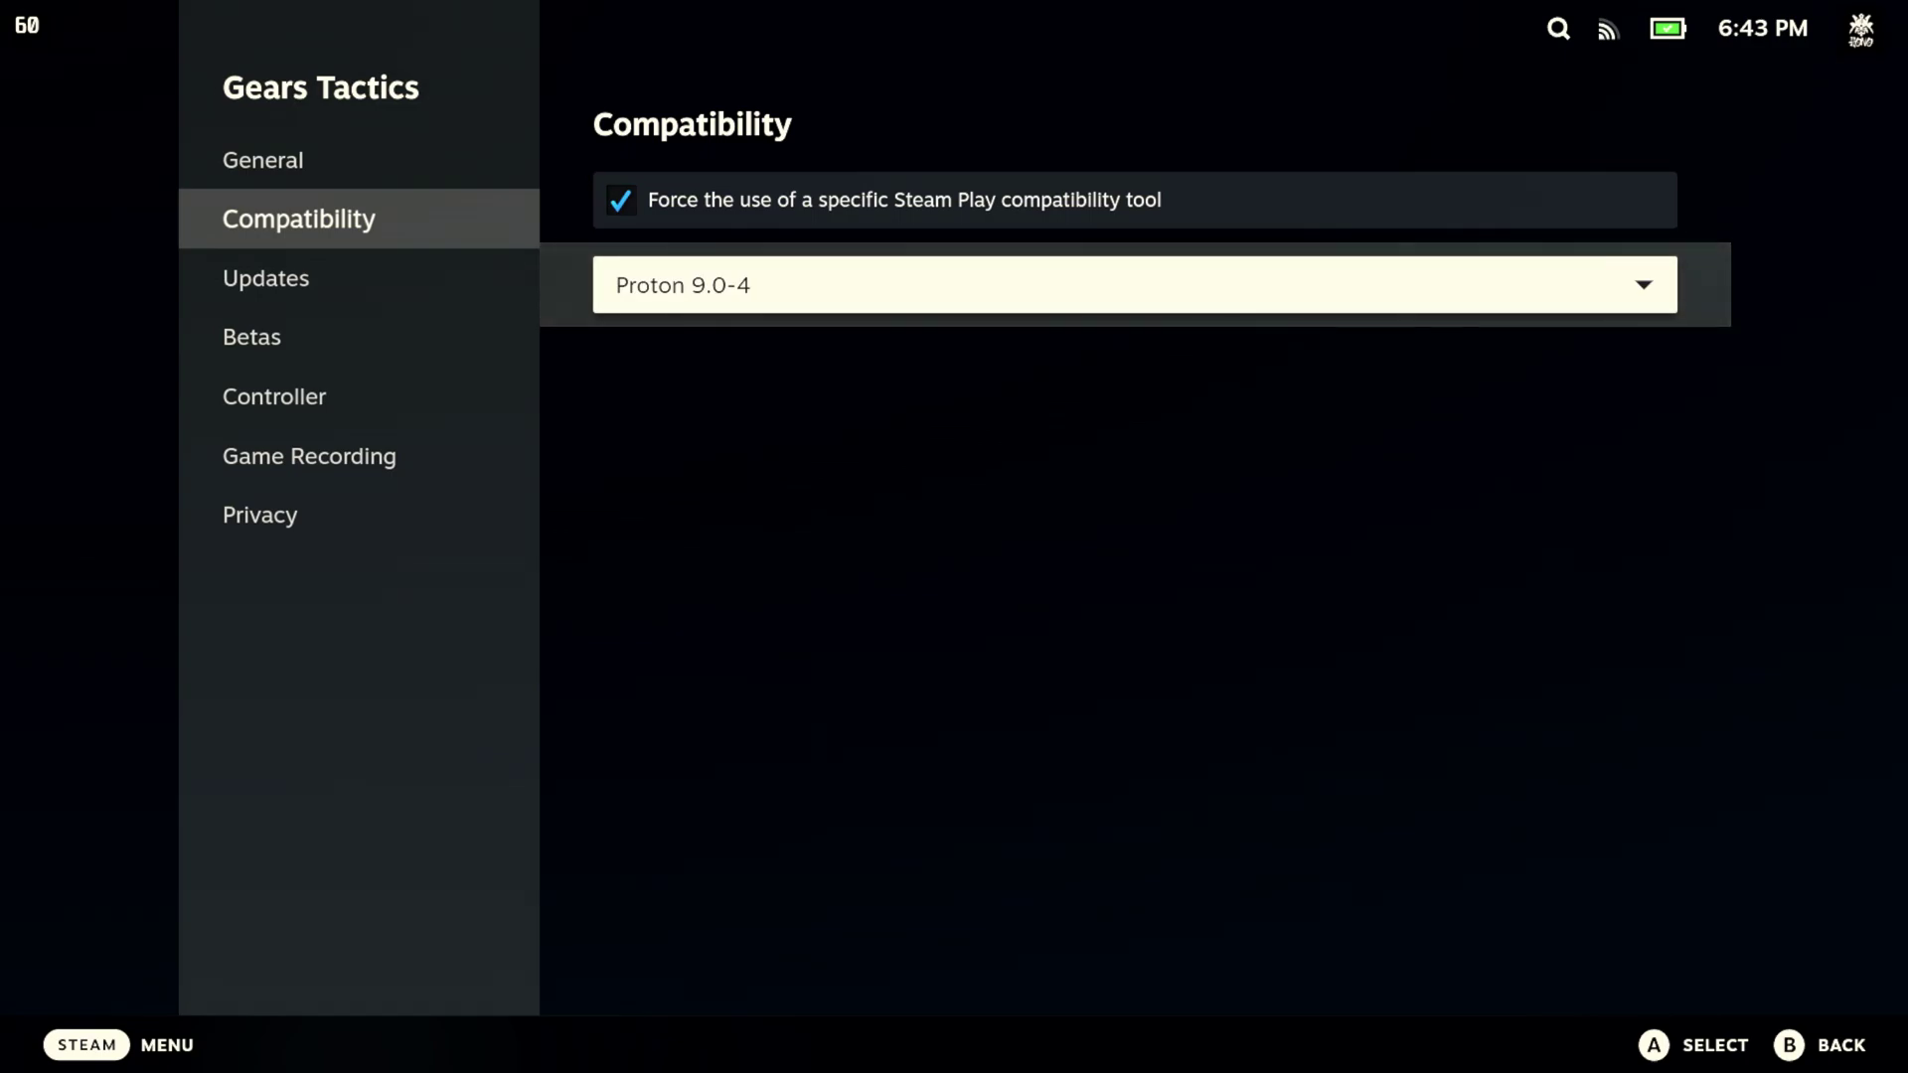
{"action": "key", "text": "Return"}
{"action": "key", "text": "Down"}
{"action": "key", "text": "Down"}
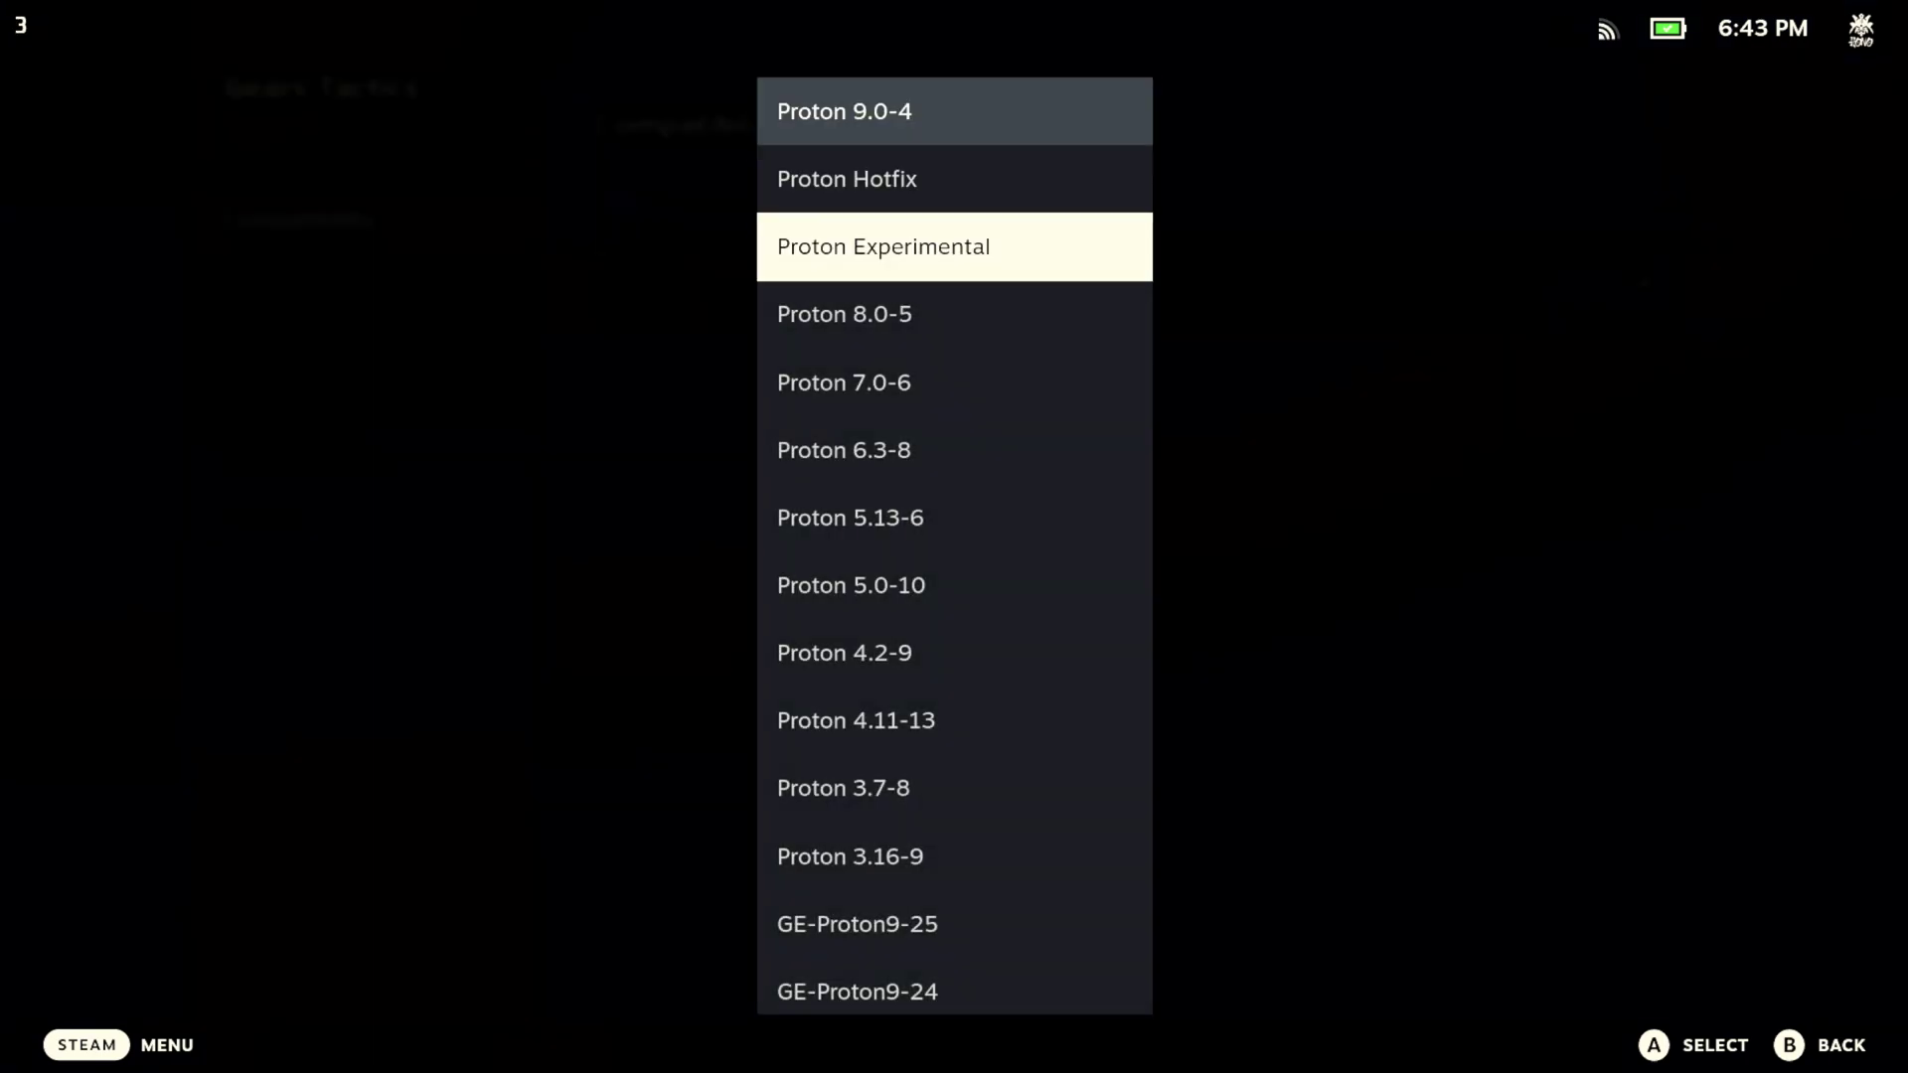
{"action": "key", "text": "Return"}
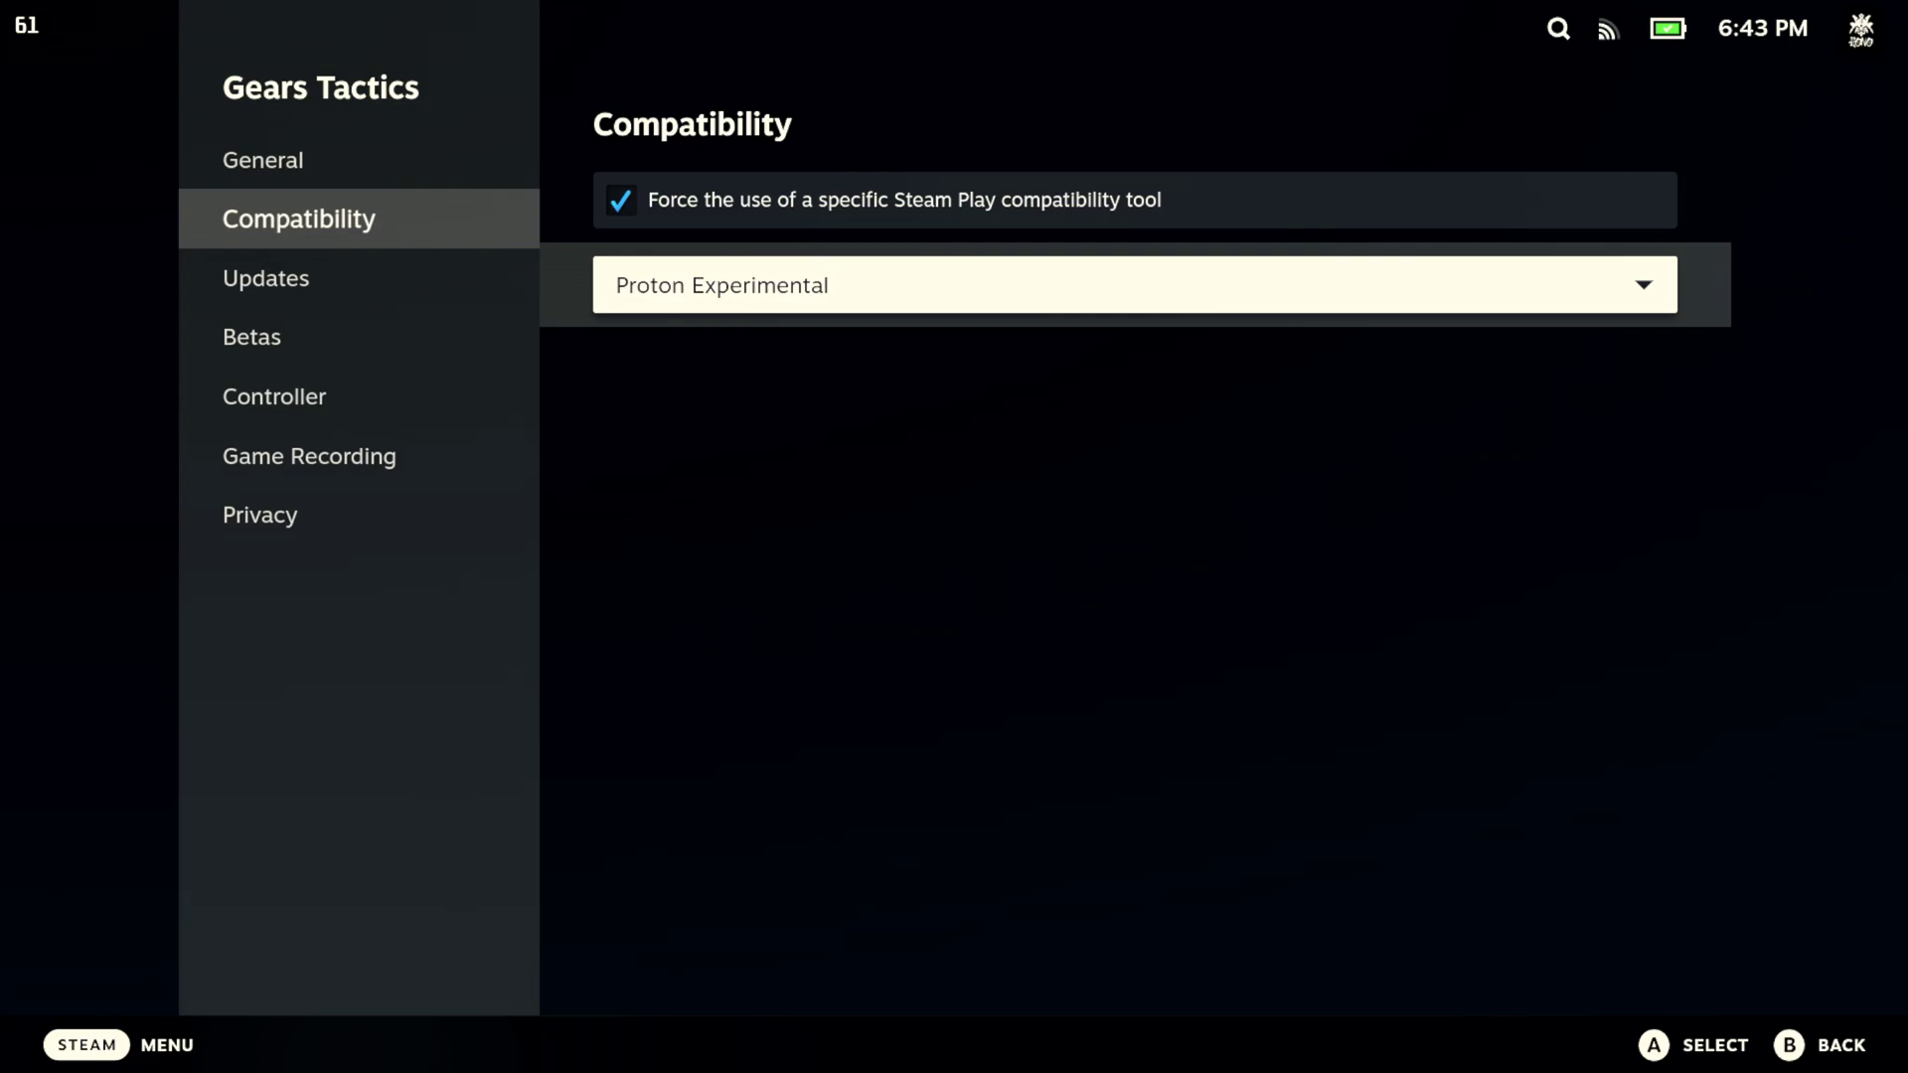
{"action": "key", "text": "Escape"}
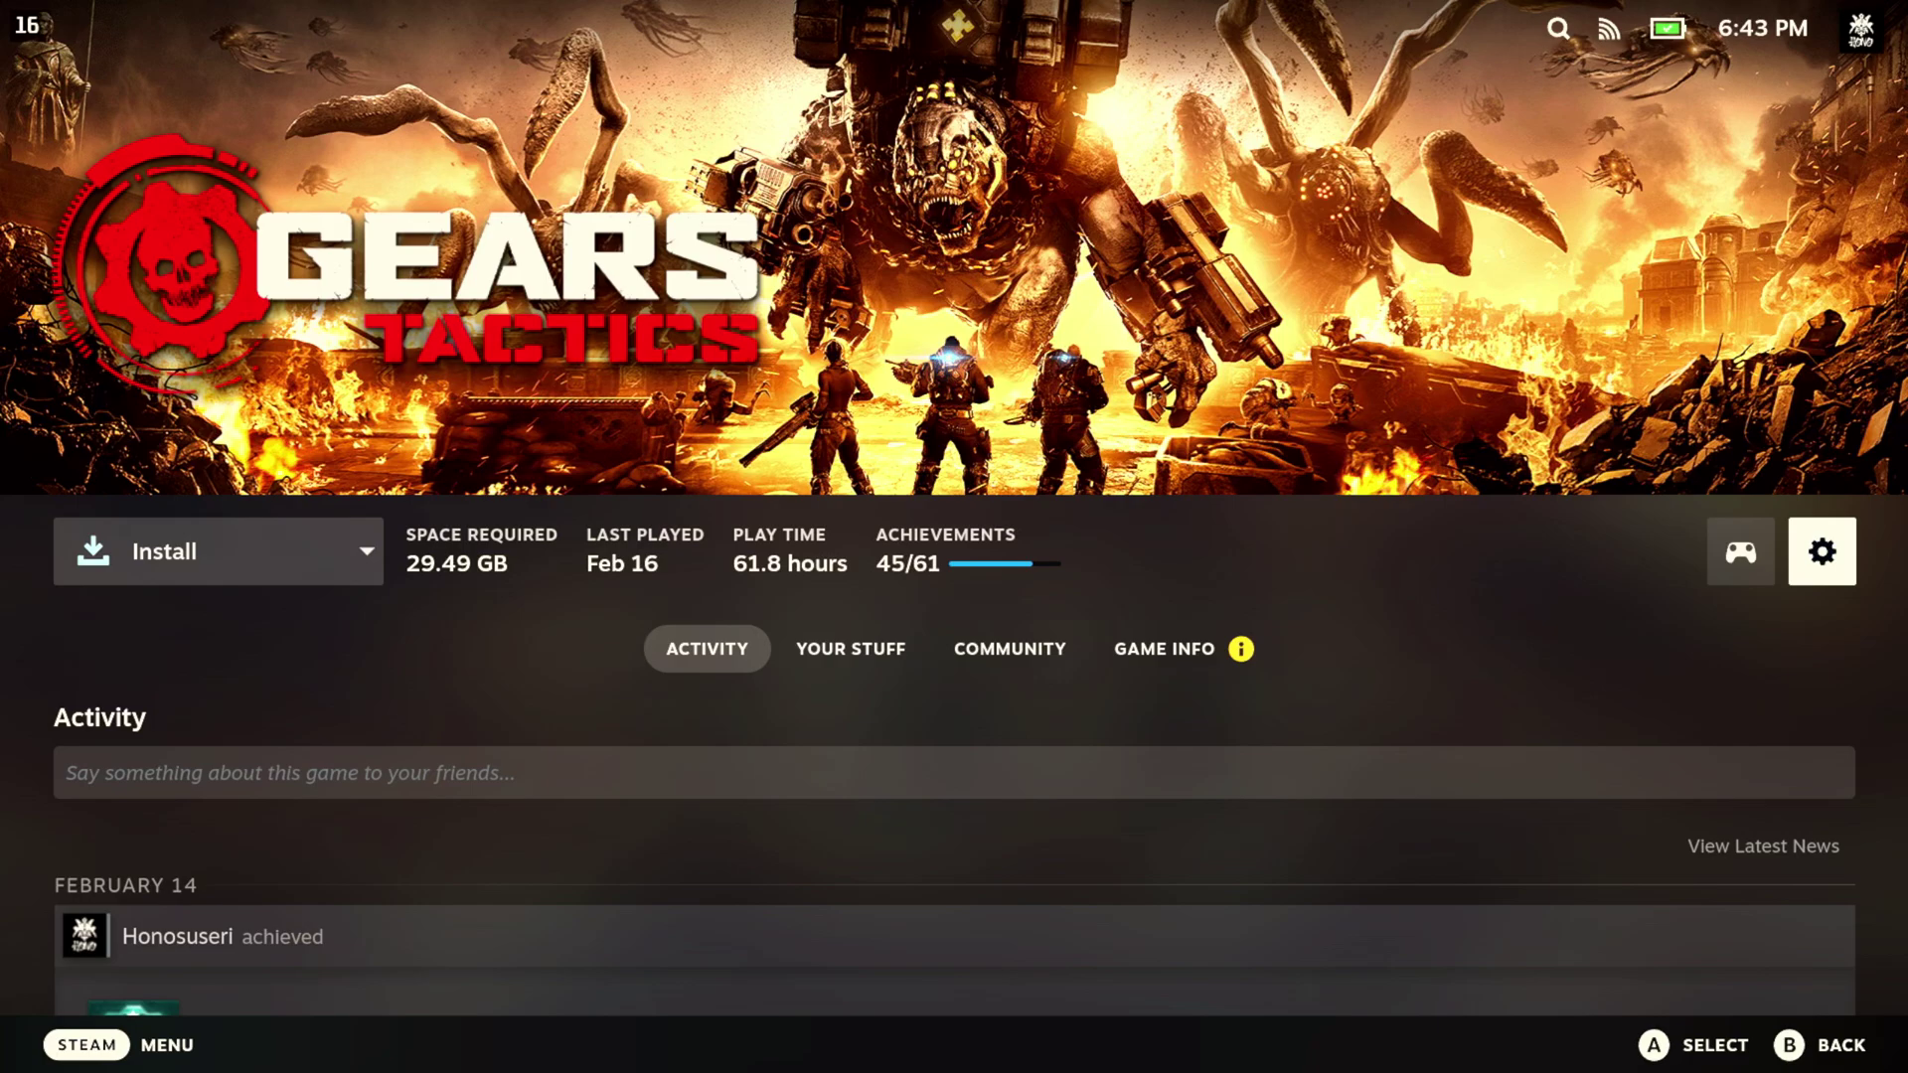
{"action": "key", "text": "Left"}
{"action": "key", "text": "Left"}
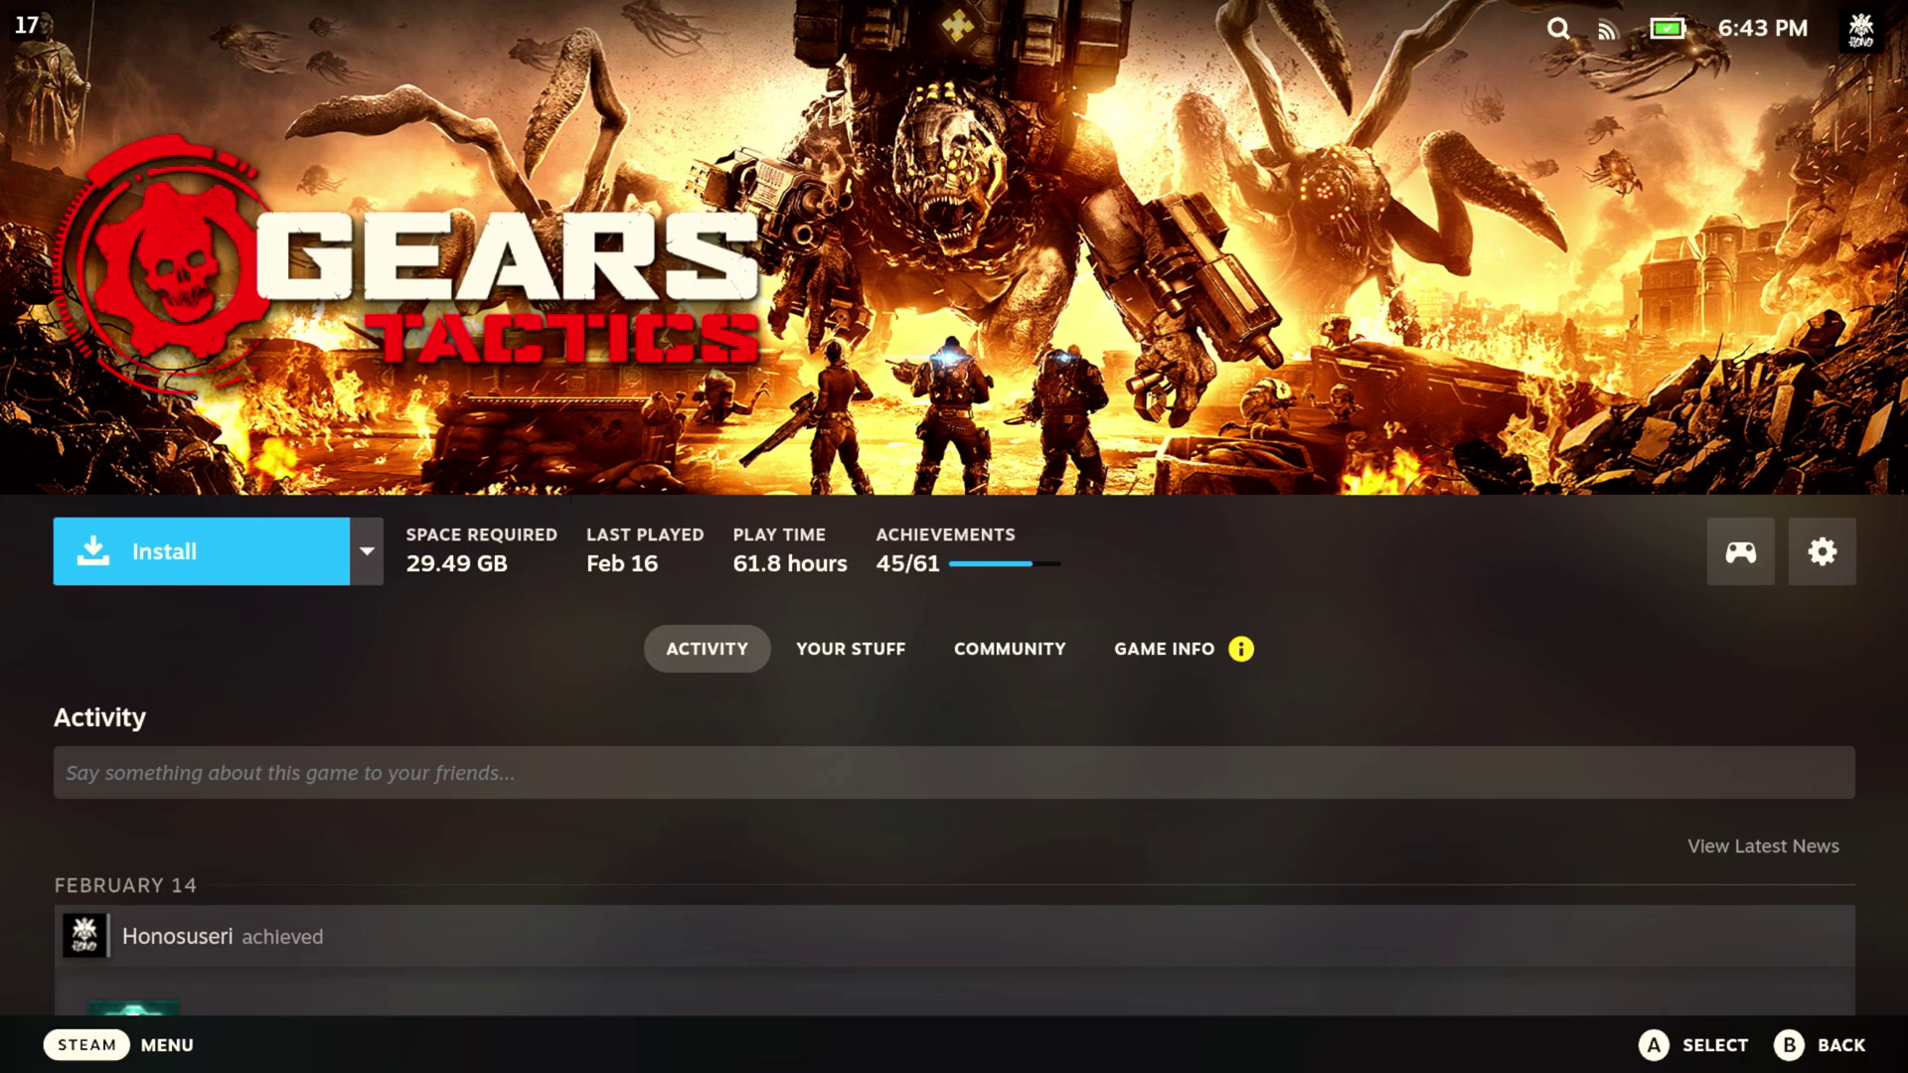
{"action": "key", "text": "ctrl+1"}
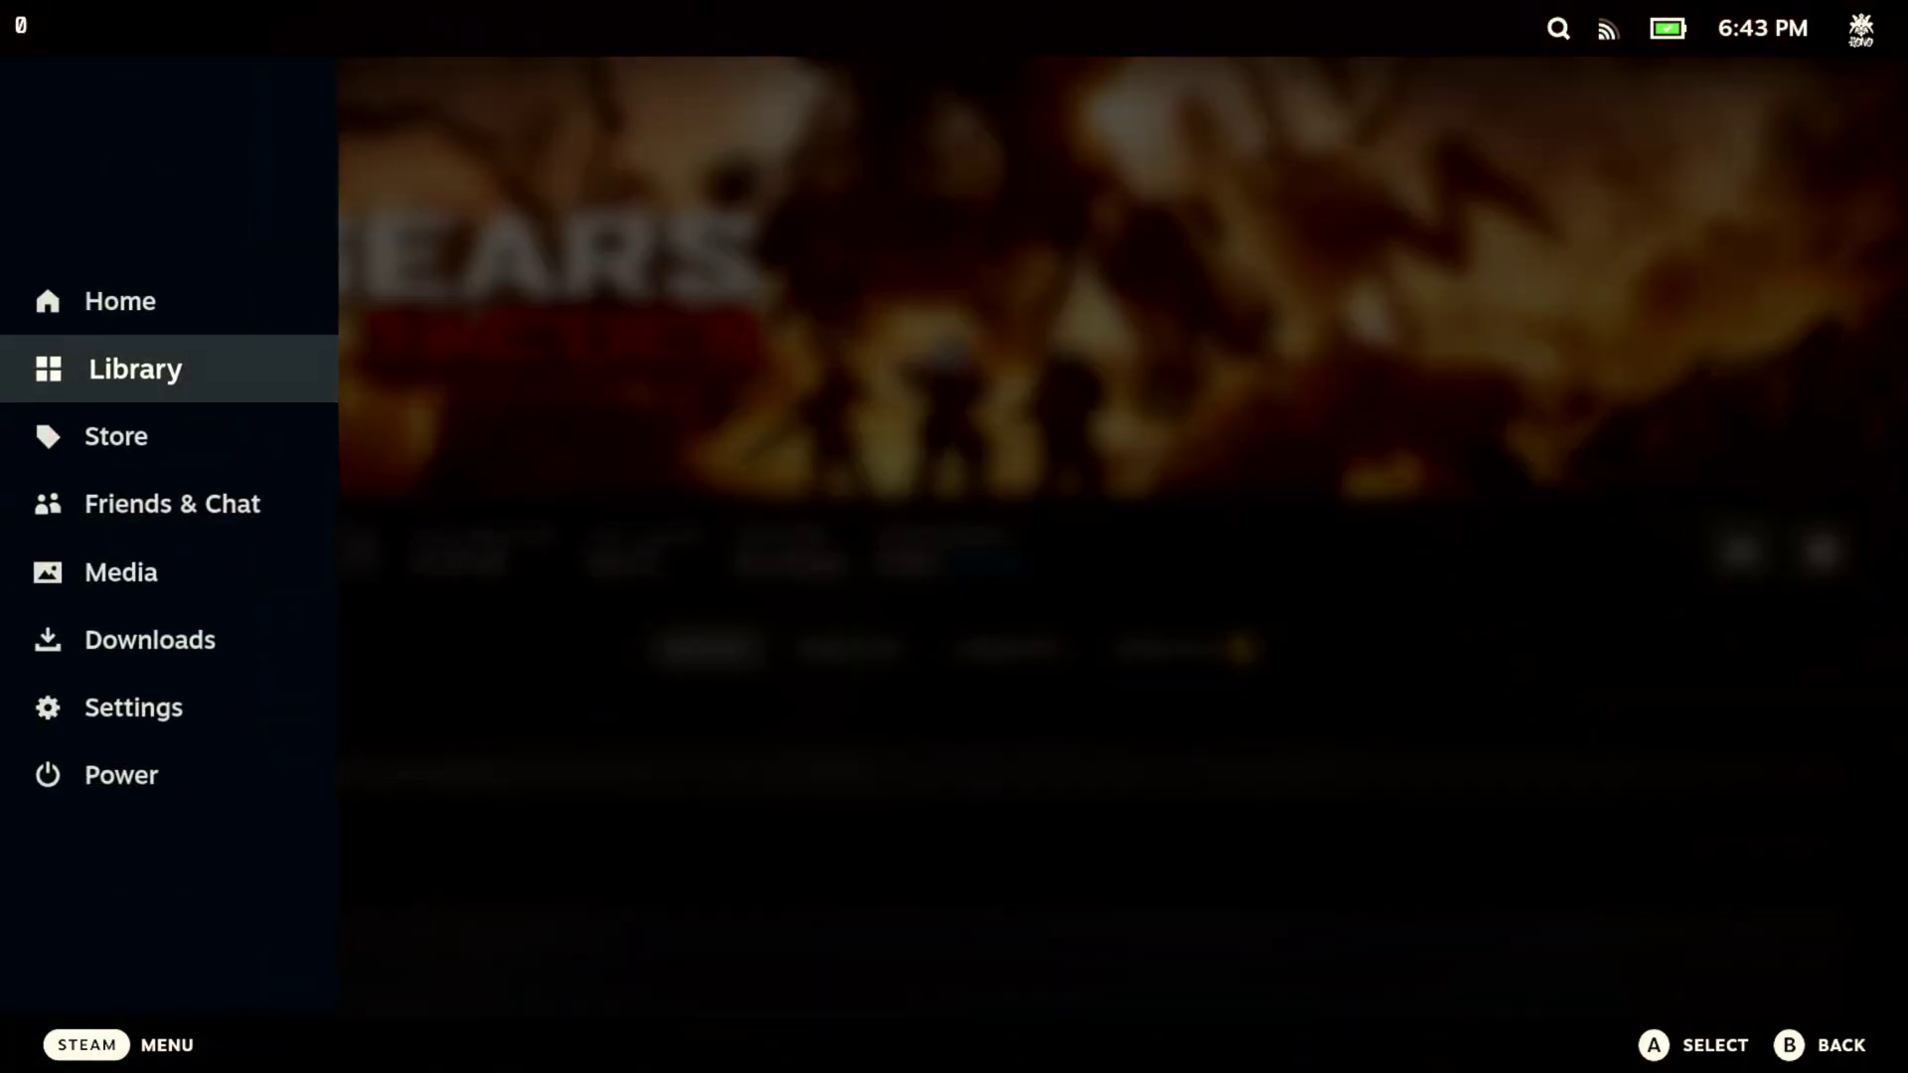
{"action": "key", "text": "Down"}
{"action": "key", "text": "Down"}
{"action": "key", "text": "Down"}
{"action": "key", "text": "Down"}
{"action": "key", "text": "Down"}
{"action": "key", "text": "Down"}
{"action": "key", "text": "Return"}
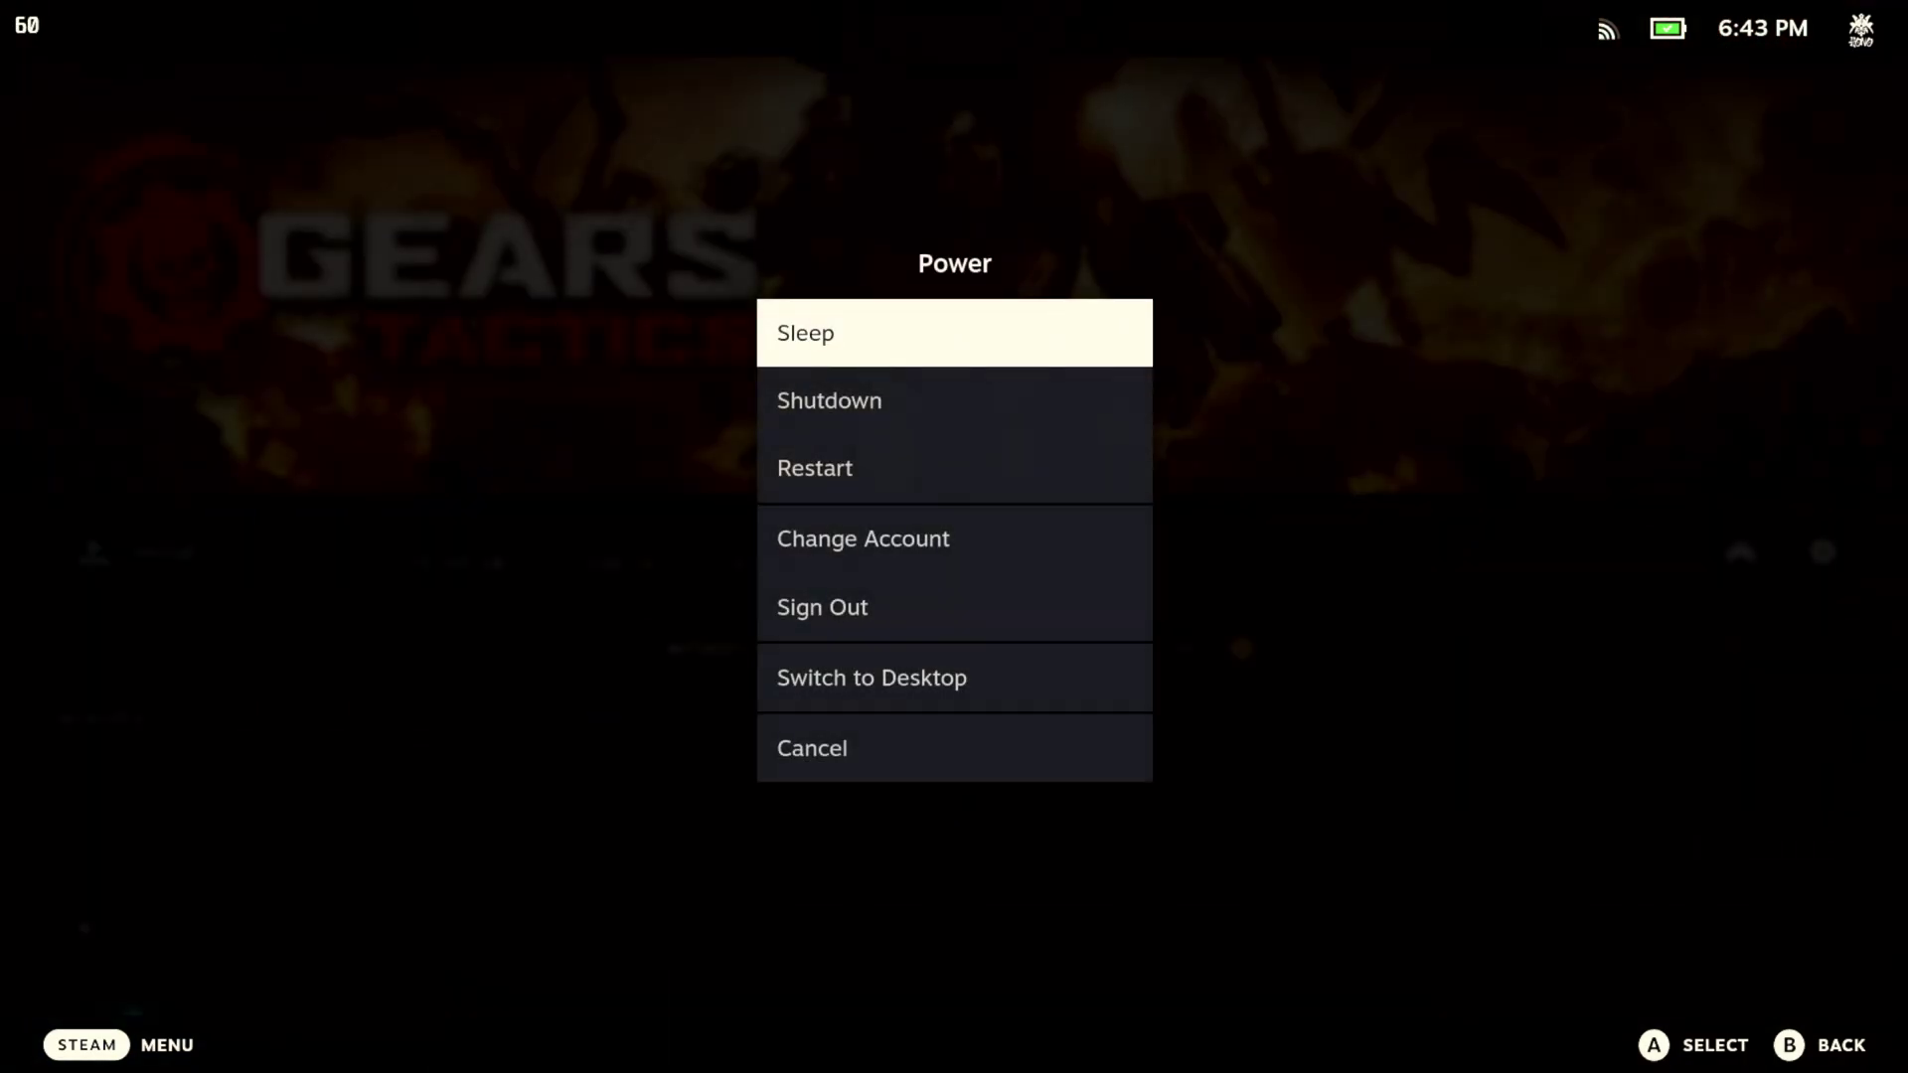
{"action": "key", "text": "Down"}
{"action": "key", "text": "Down"}
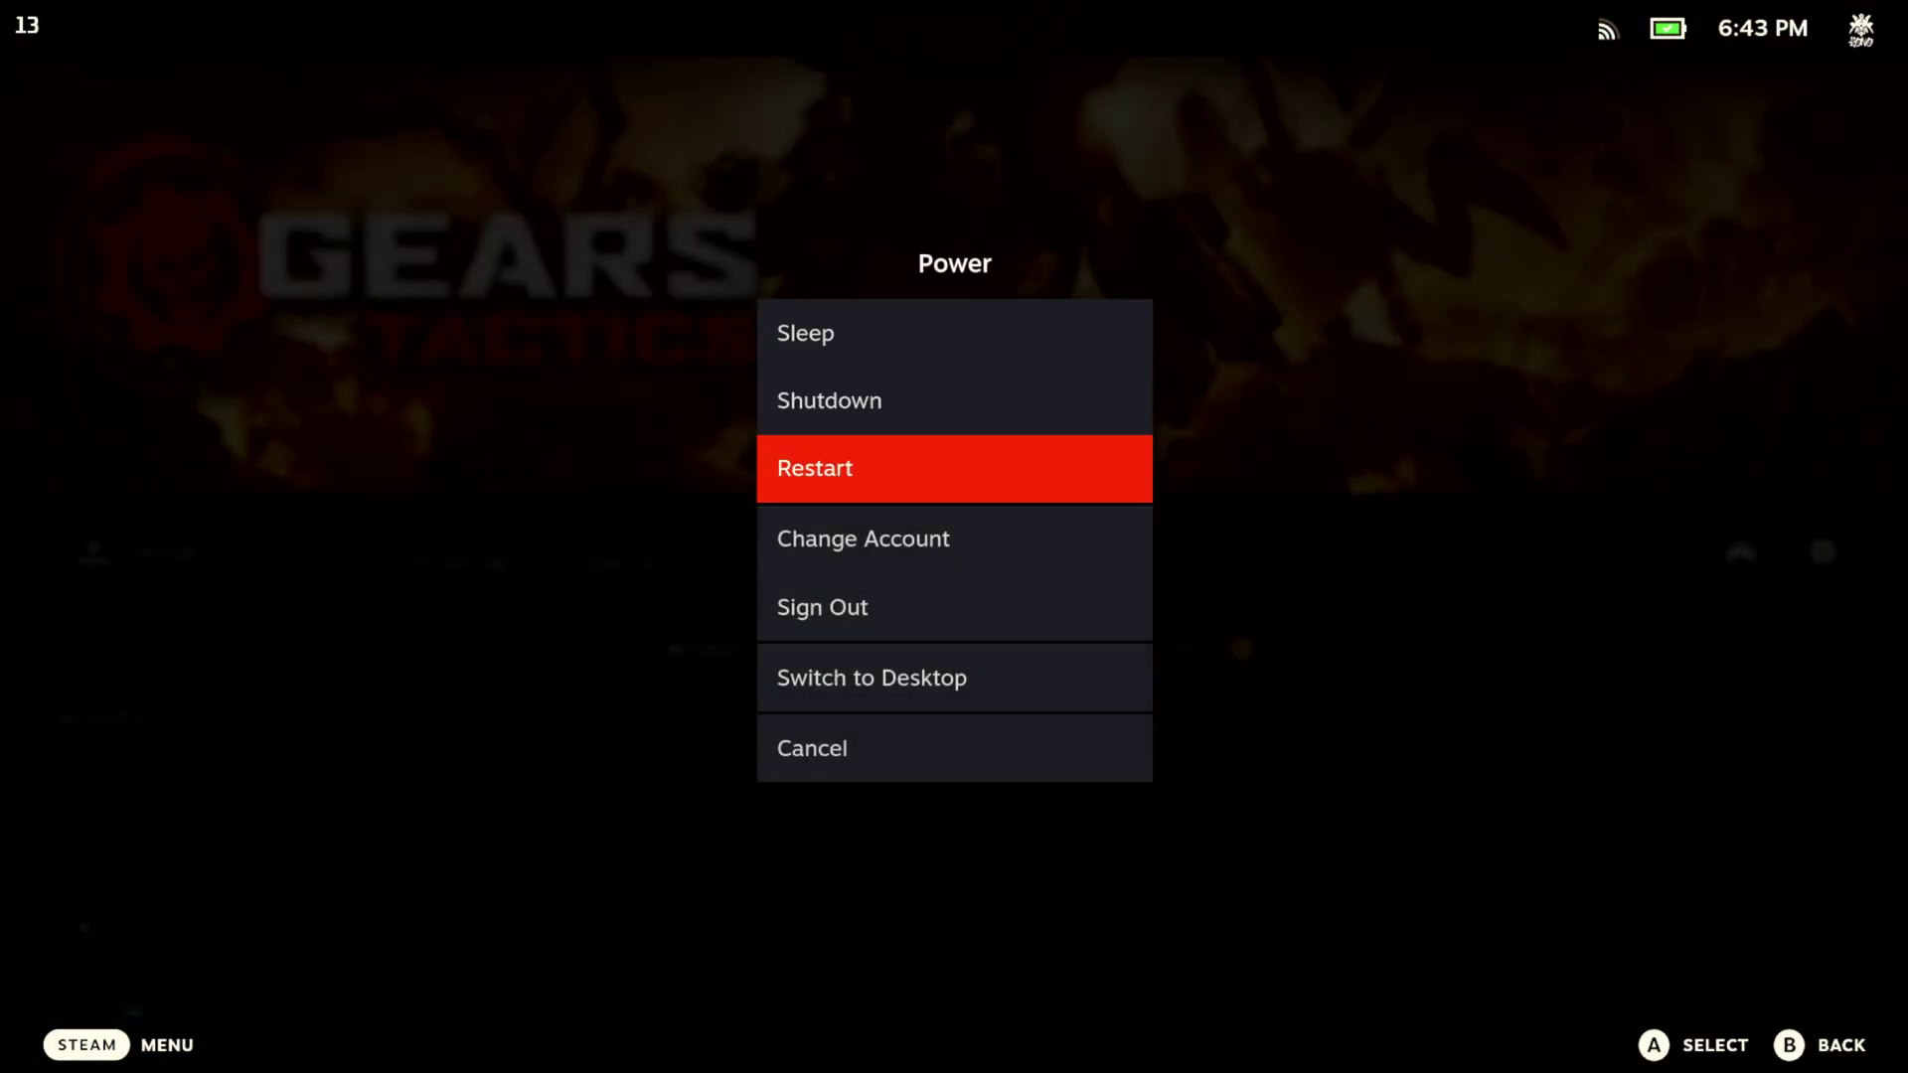
{"action": "key", "text": "Escape"}
{"action": "key", "text": "Escape"}
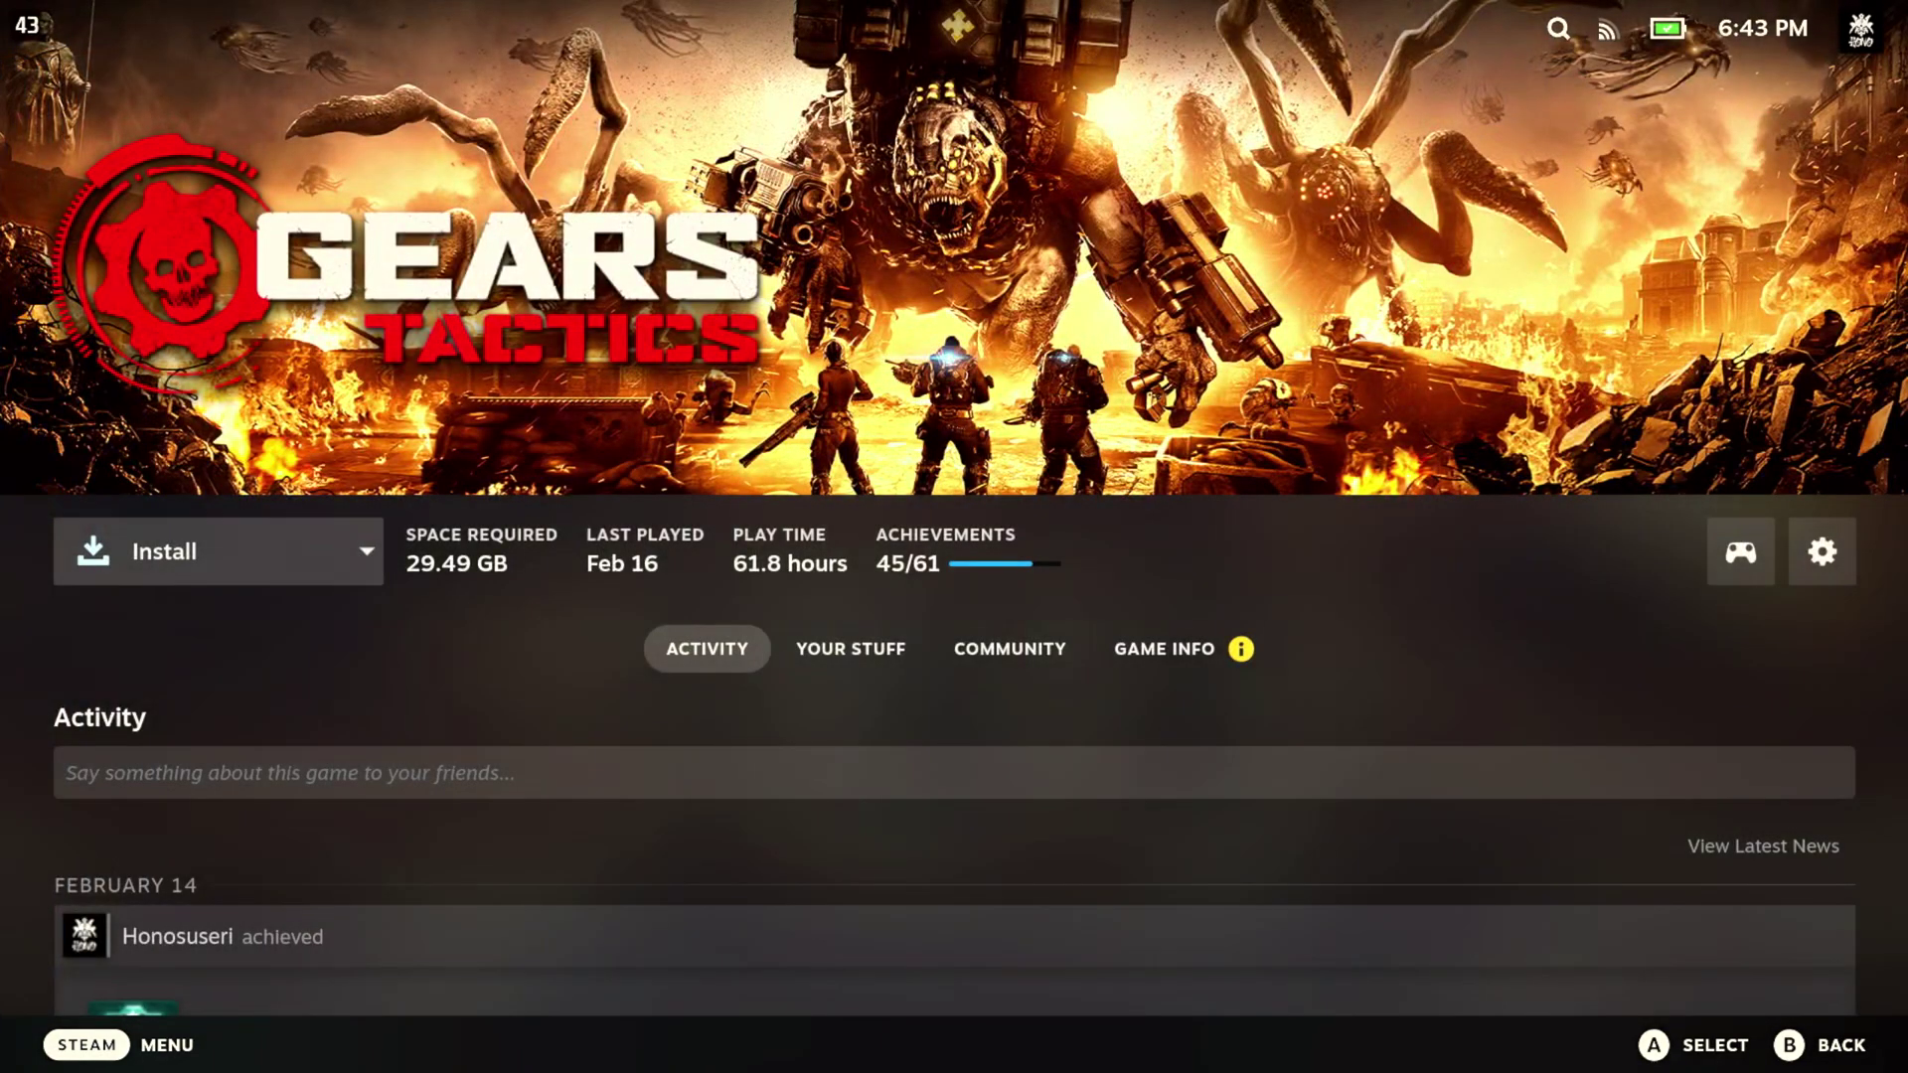